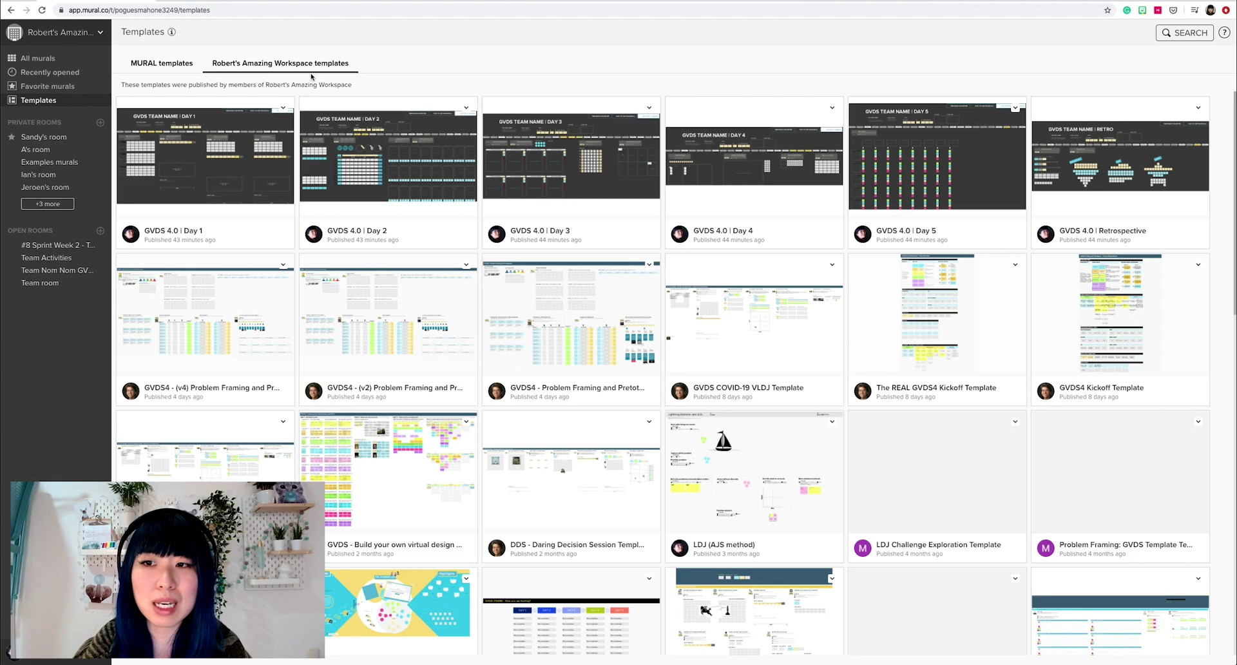
Step: Create a new mural from the workspace template GVDS 4.0 | Day 1 in the preselected private room
{"action": "left_click", "coordinate": [251, 68]}
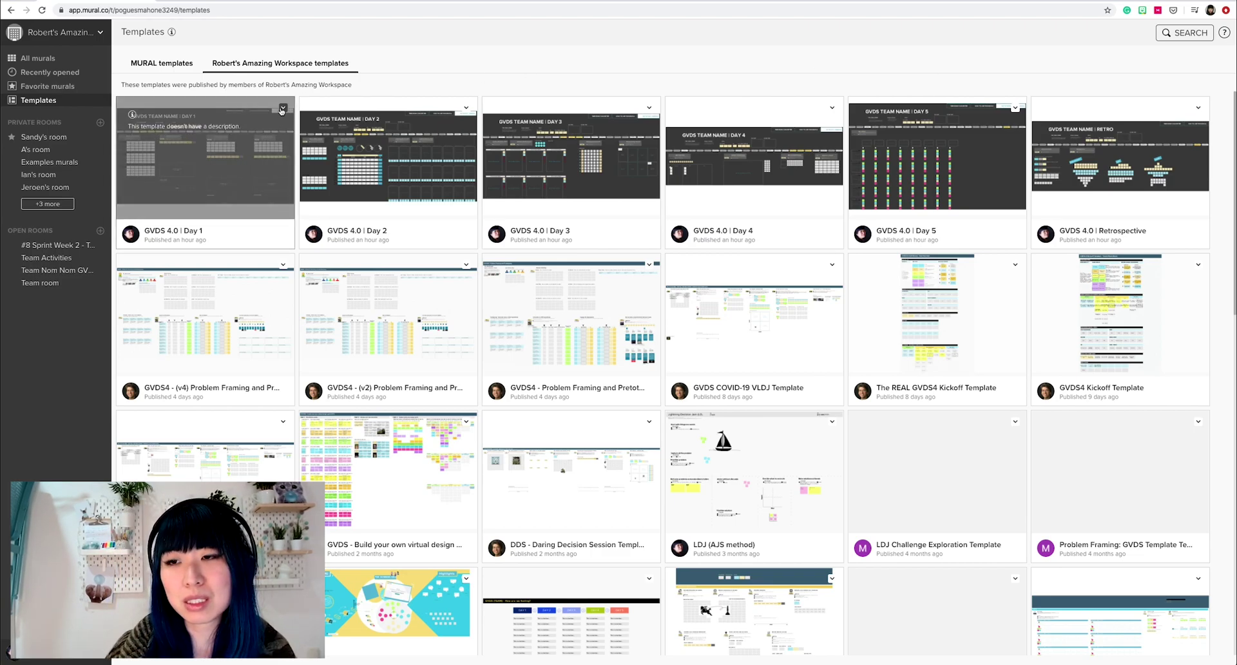
{"action": "left_click", "coordinate": [283, 108]}
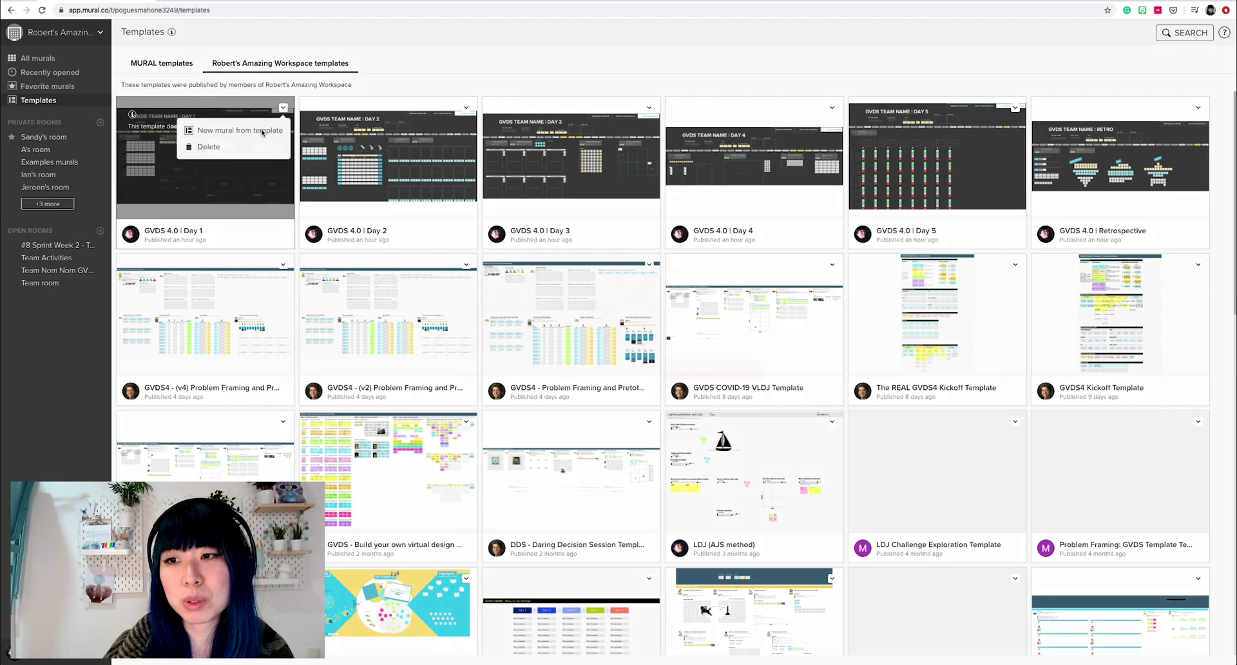
{"action": "left_click", "coordinate": [263, 131]}
{"action": "left_click", "coordinate": [628, 333]}
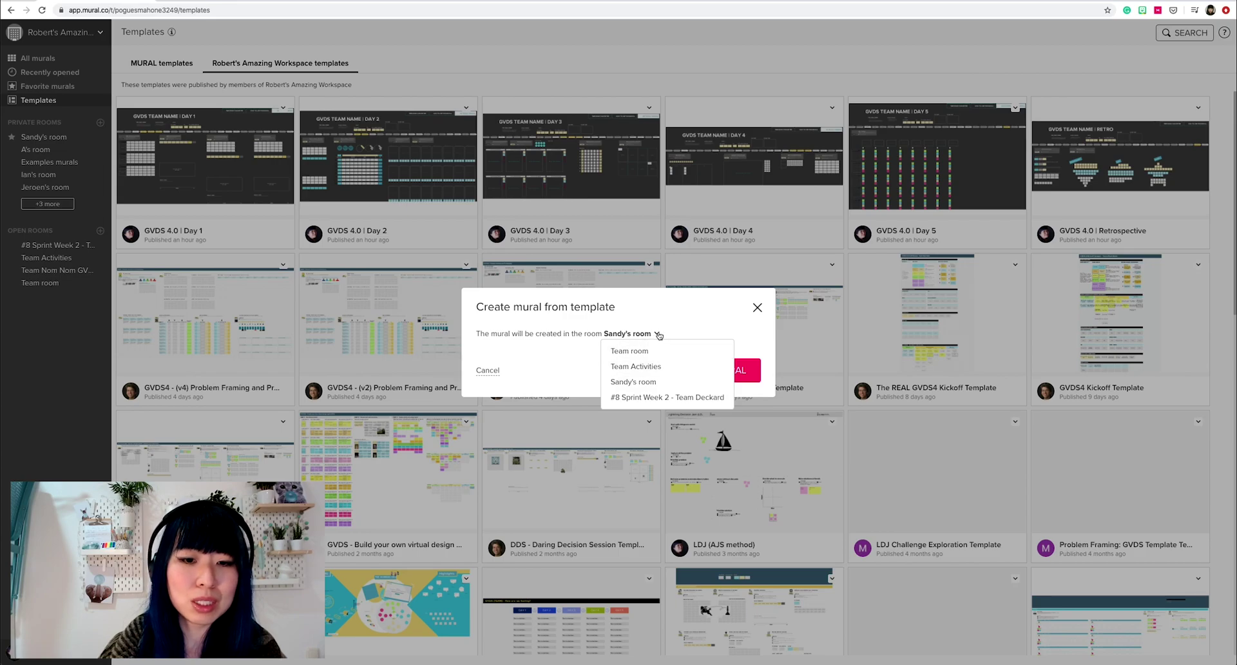
{"action": "left_click", "coordinate": [689, 323]}
{"action": "left_click", "coordinate": [693, 369]}
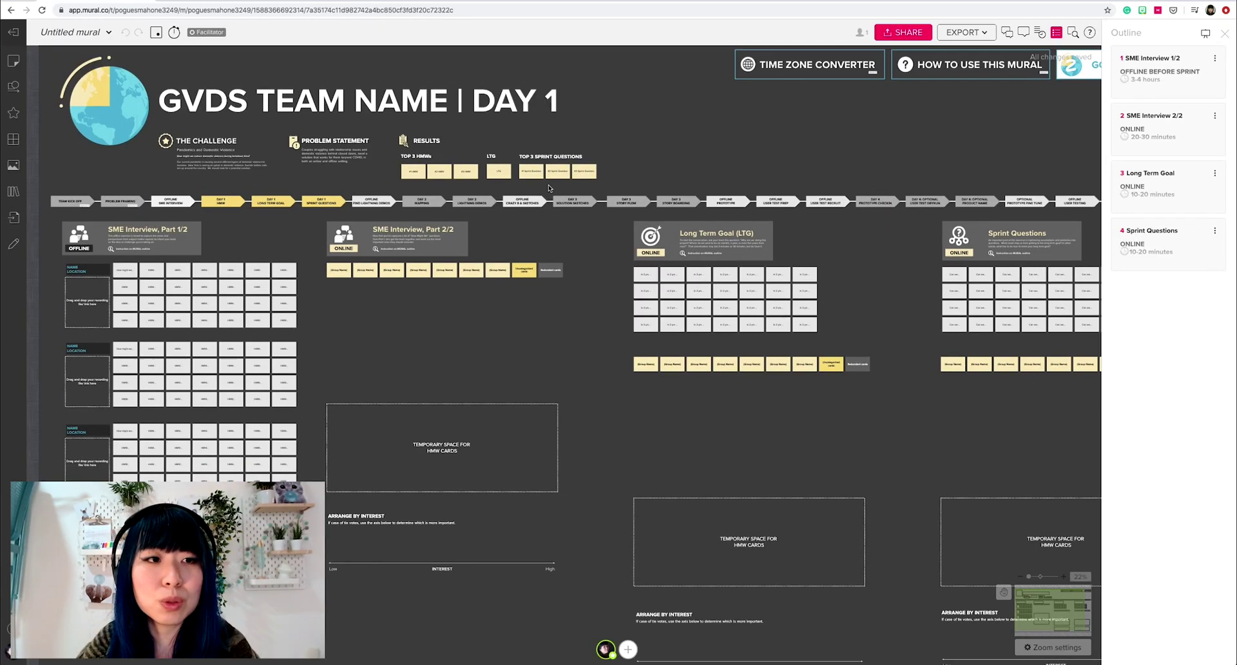
Step: Rename the untitled mural as Team Oh Hai - Day 1
{"action": "left_click", "coordinate": [72, 33]}
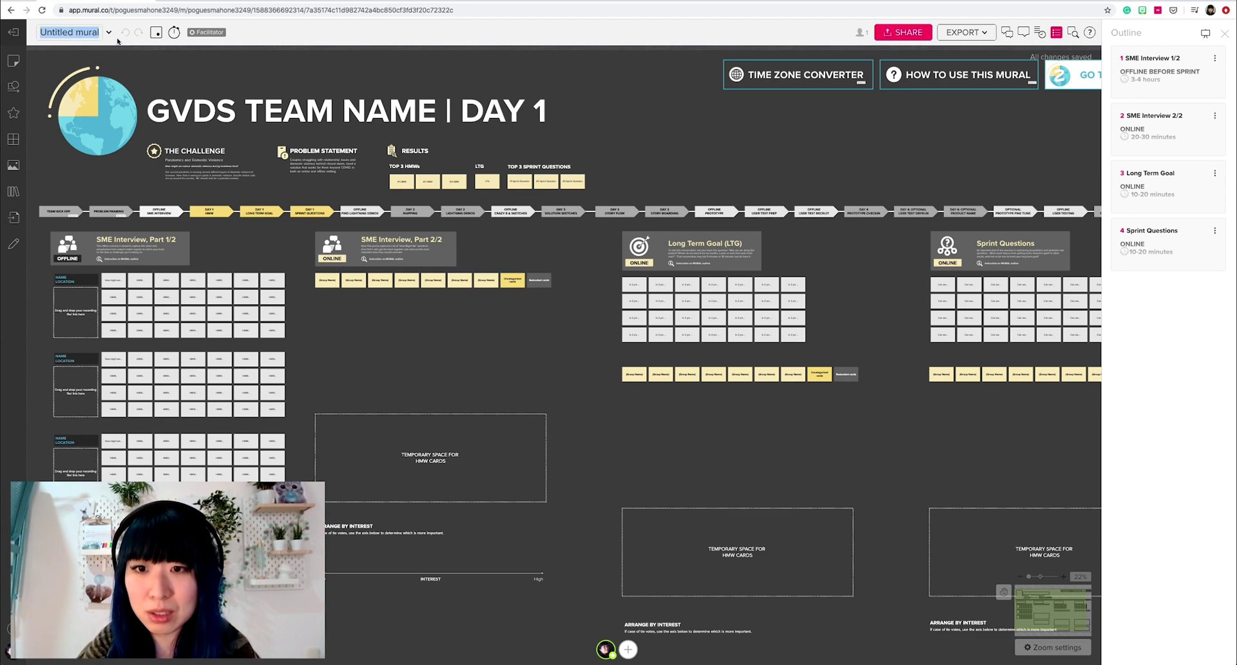
{"action": "type", "text": "Team"}
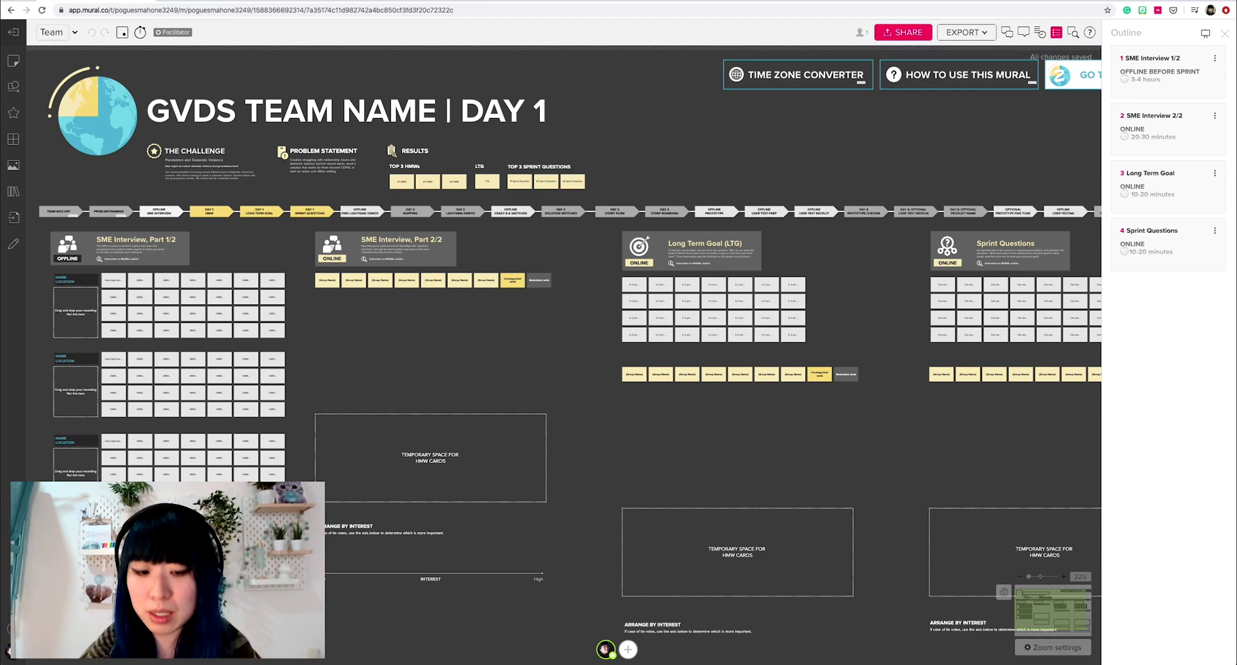
{"action": "type", "text": " Oh Hai - Day 1"}
Step: Replace the word NAME in the mural's large heading with OH HAI
{"action": "left_click", "coordinate": [448, 113]}
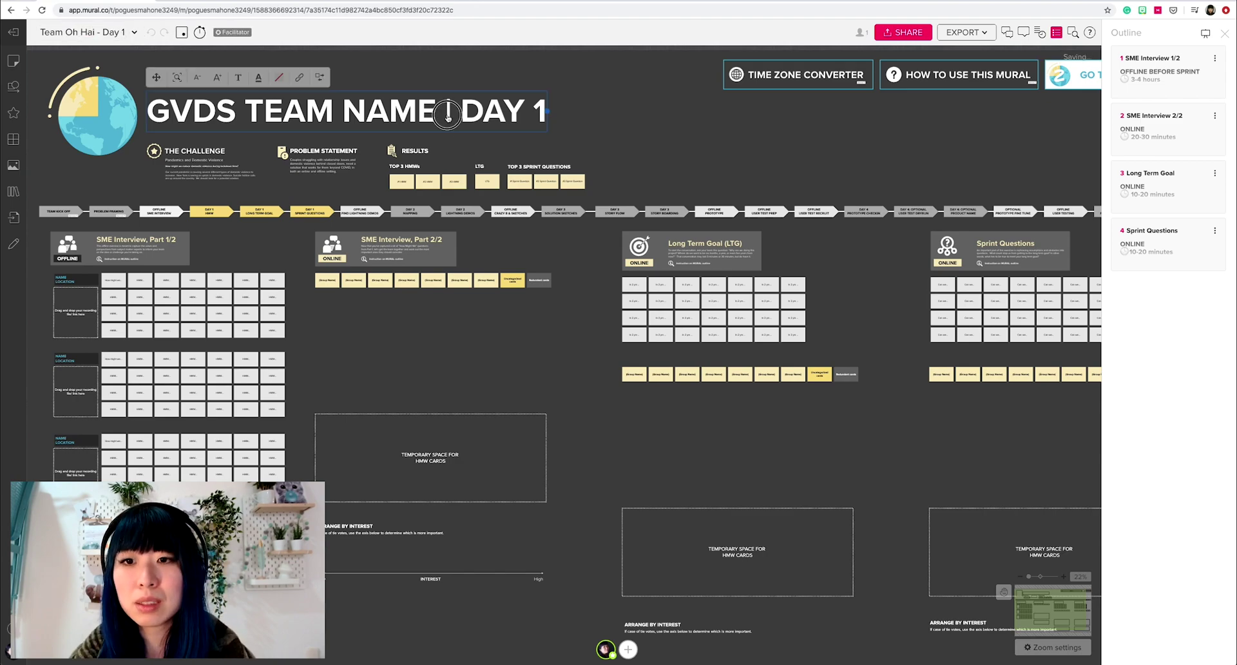
{"action": "left_click_drag", "start_coordinate": [342, 110], "coordinate": [437, 114]}
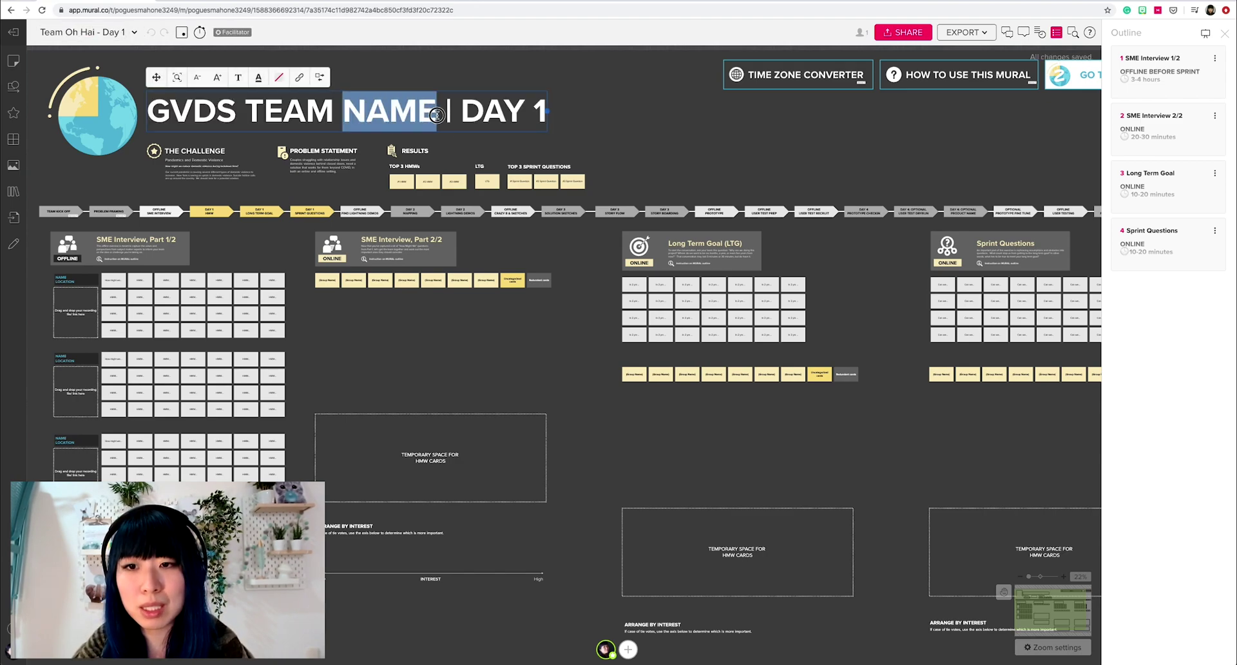
{"action": "type", "text": "OH HAII"}
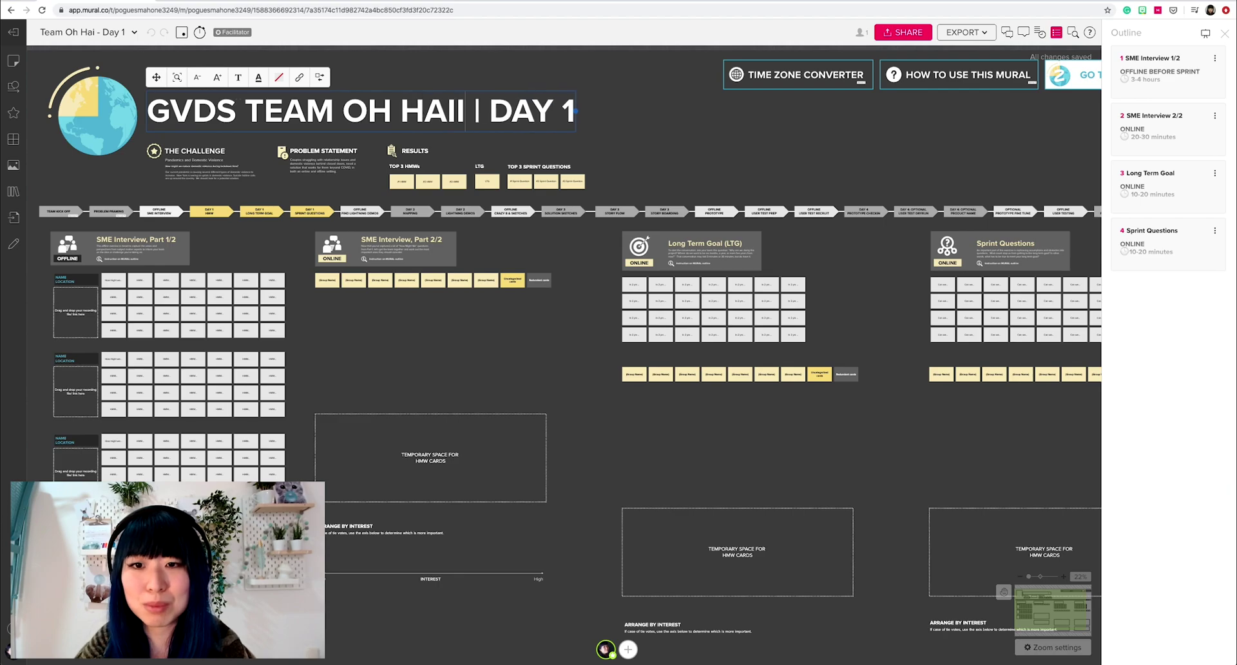
{"action": "key", "text": "BackSpace"}
{"action": "left_click_drag", "start_coordinate": [681, 93], "coordinate": [679, 98]}
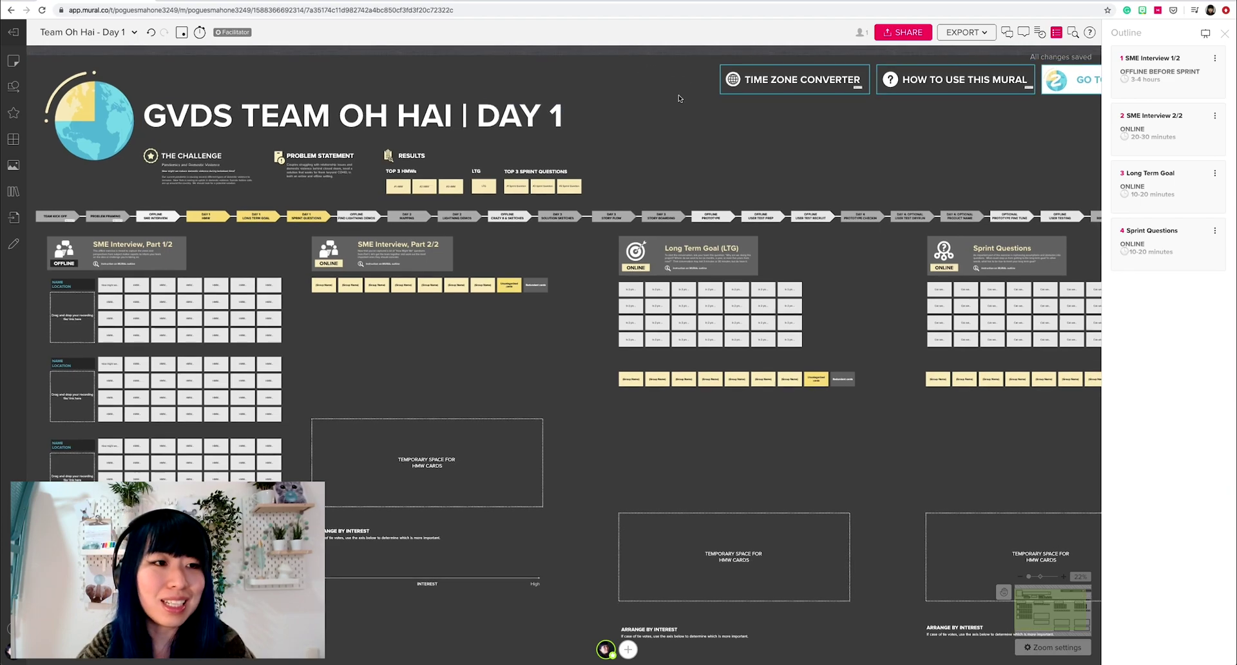
Step: Examine the highlighted stages of the timeline in the Day 1 mural and in the Day 2 mural
{"action": "key", "text": "shift+1"}
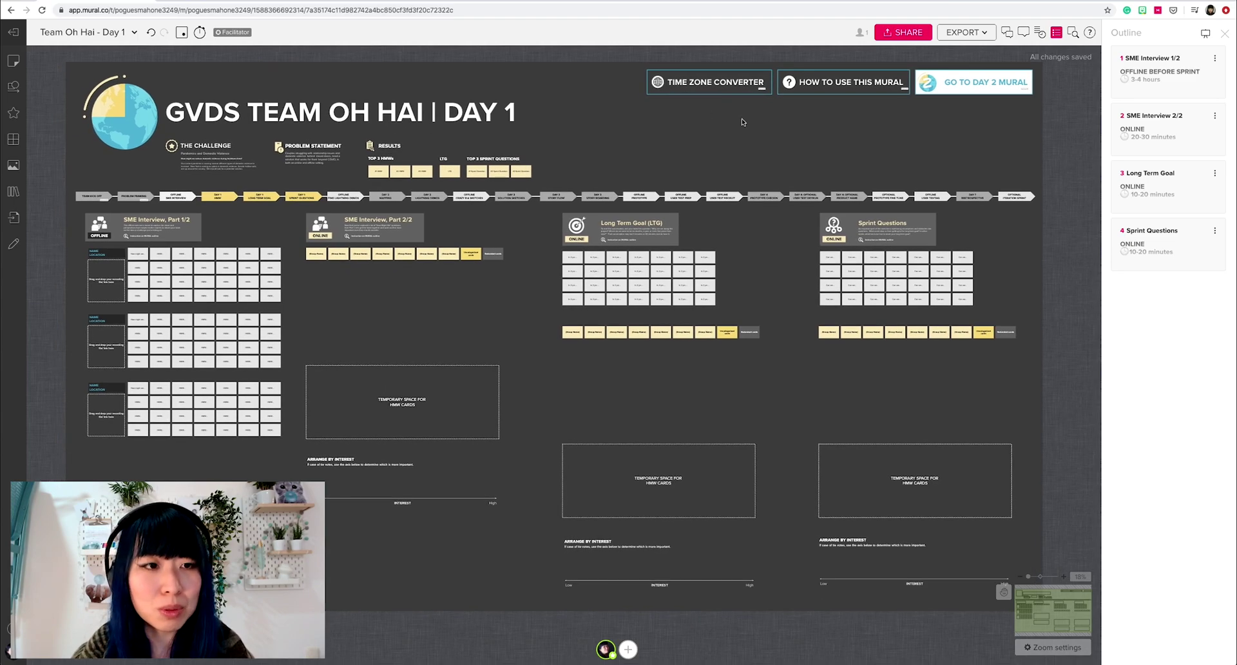
{"action": "scroll", "coordinate": [148, 199], "scroll_direction": "up", "scroll_amount": 5}
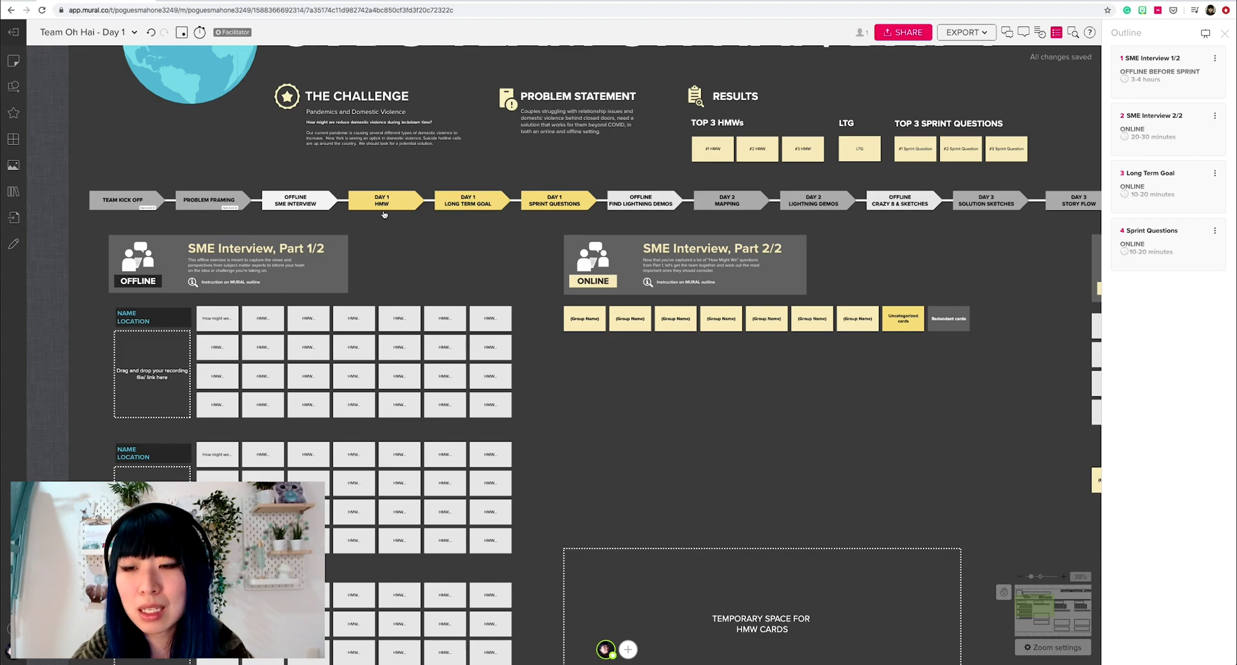
{"action": "scroll", "coordinate": [407, 216], "scroll_direction": "right", "scroll_amount": 1}
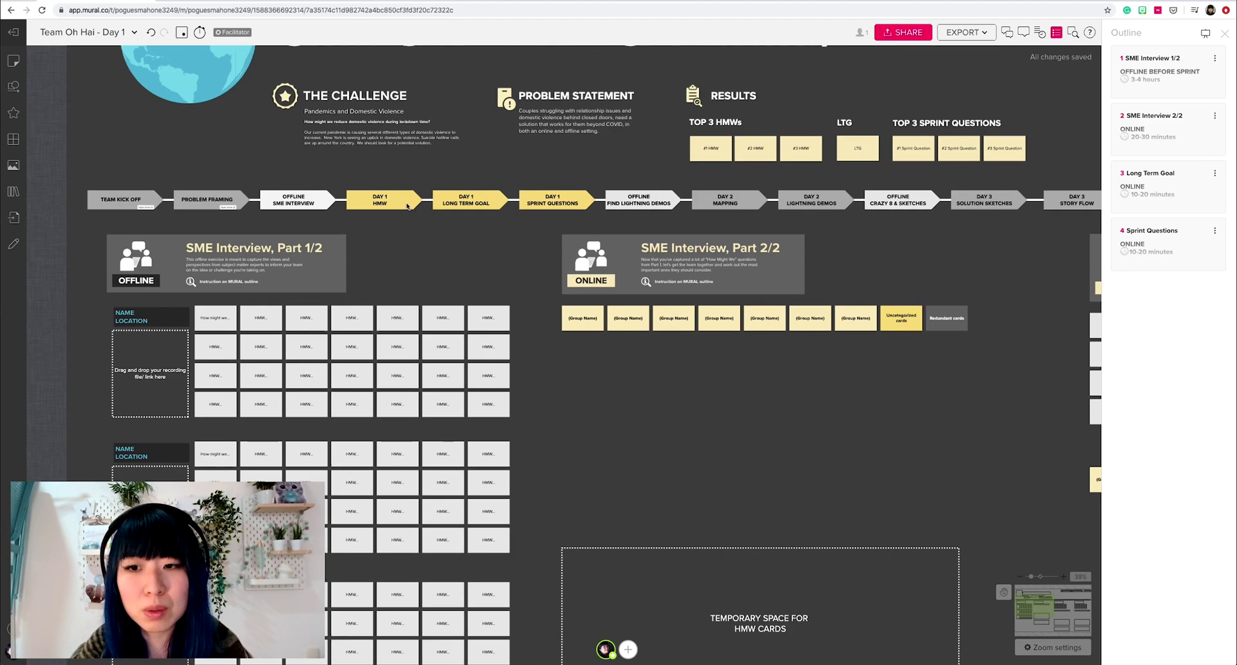
{"action": "scroll", "coordinate": [407, 206], "scroll_direction": "down", "scroll_amount": 1}
{"action": "scroll", "coordinate": [407, 206], "scroll_direction": "down", "scroll_amount": 3}
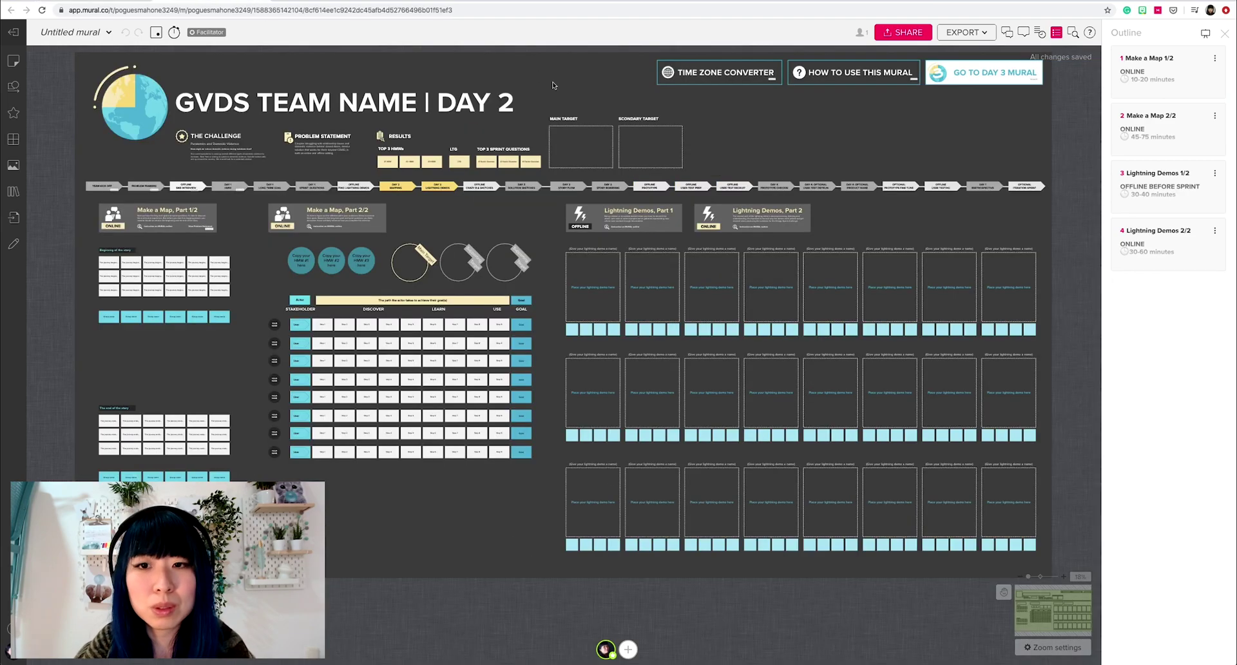
{"action": "scroll", "coordinate": [397, 201], "scroll_direction": "up", "scroll_amount": 5}
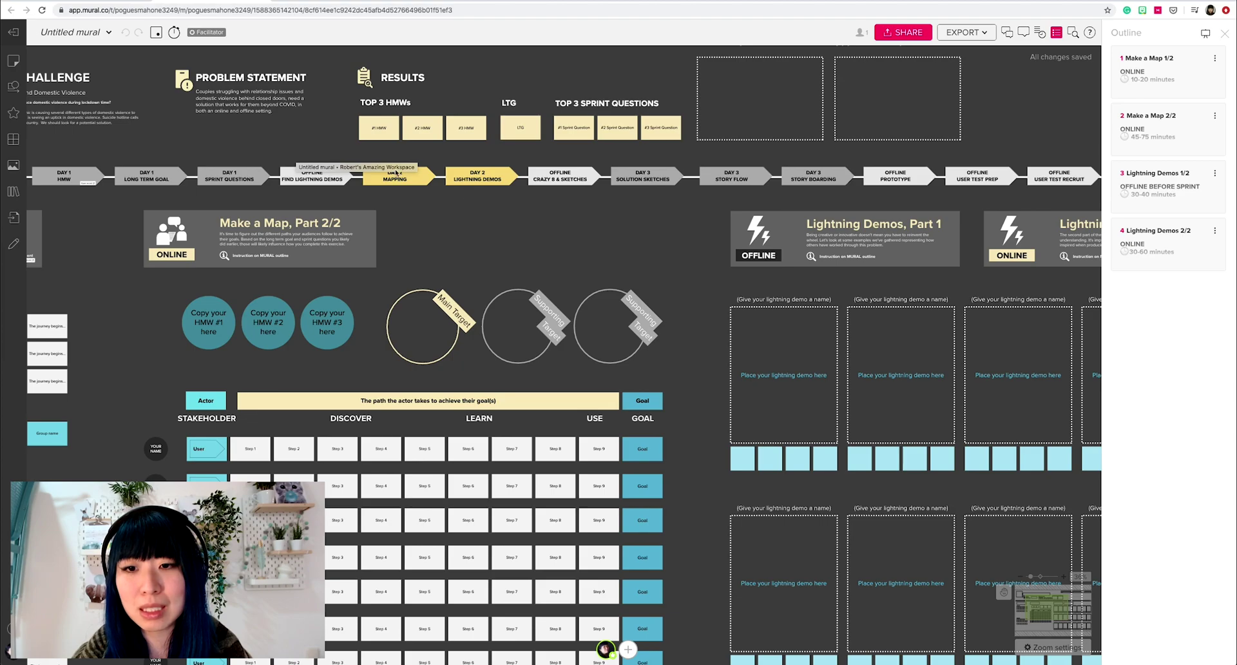
Step: Return to the Day 1 mural and inspect the mural link attached to the Team Kick Off arrow in the timeline
{"action": "left_click", "coordinate": [177, 1]}
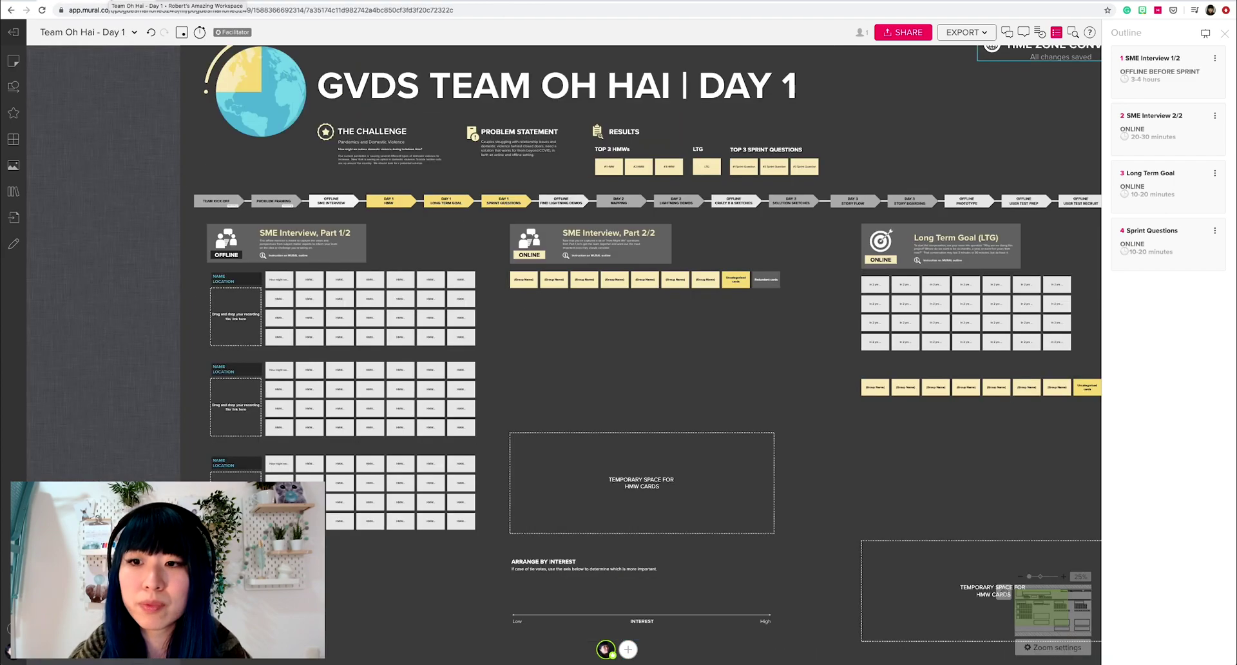
{"action": "scroll", "coordinate": [343, 200], "scroll_direction": "up", "scroll_amount": 5}
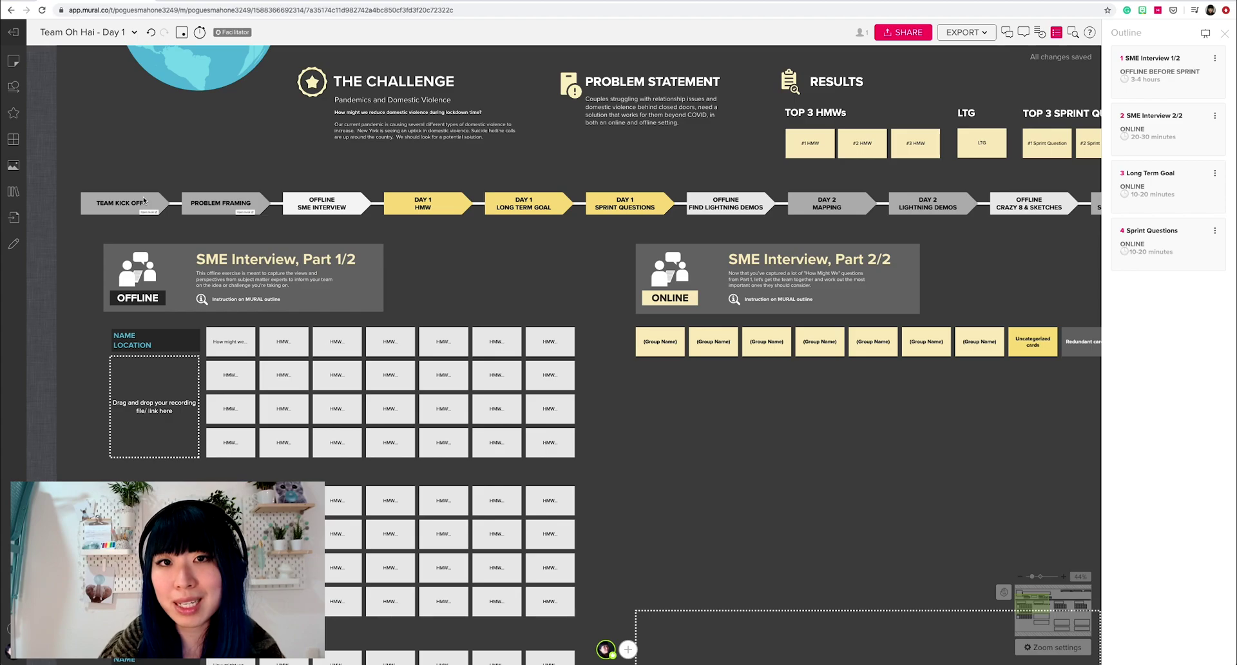
{"action": "scroll", "coordinate": [294, 225], "scroll_direction": "down", "scroll_amount": 3}
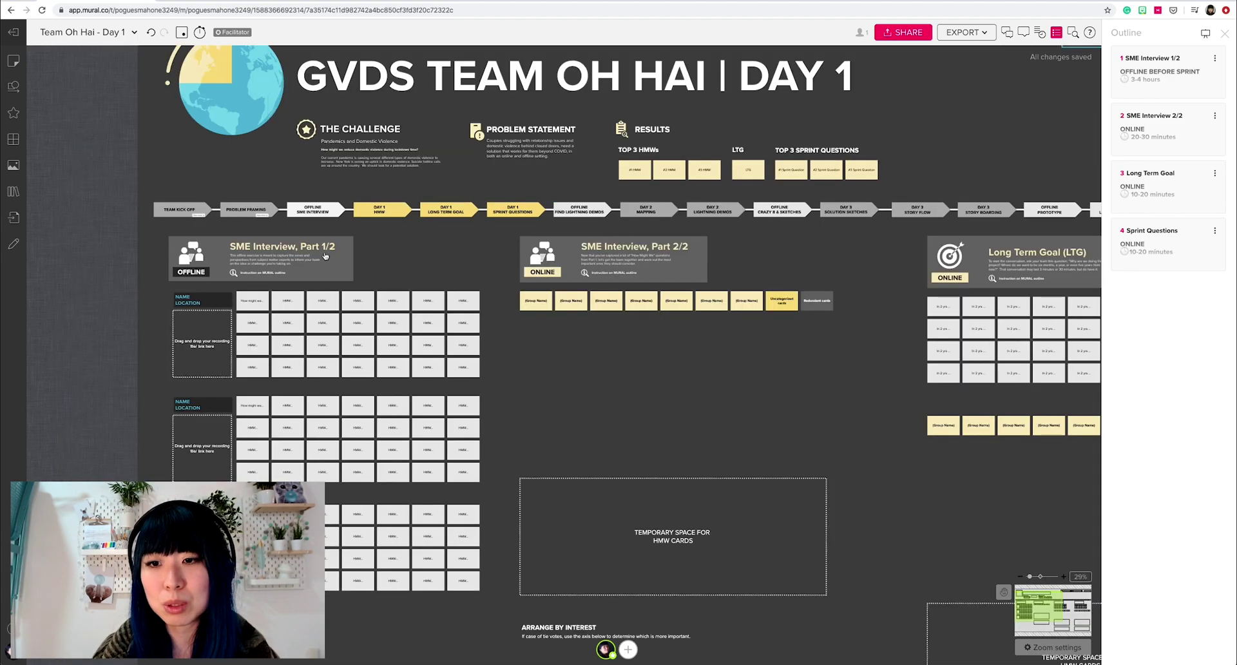
{"action": "scroll", "coordinate": [707, 223], "scroll_direction": "right", "scroll_amount": 5}
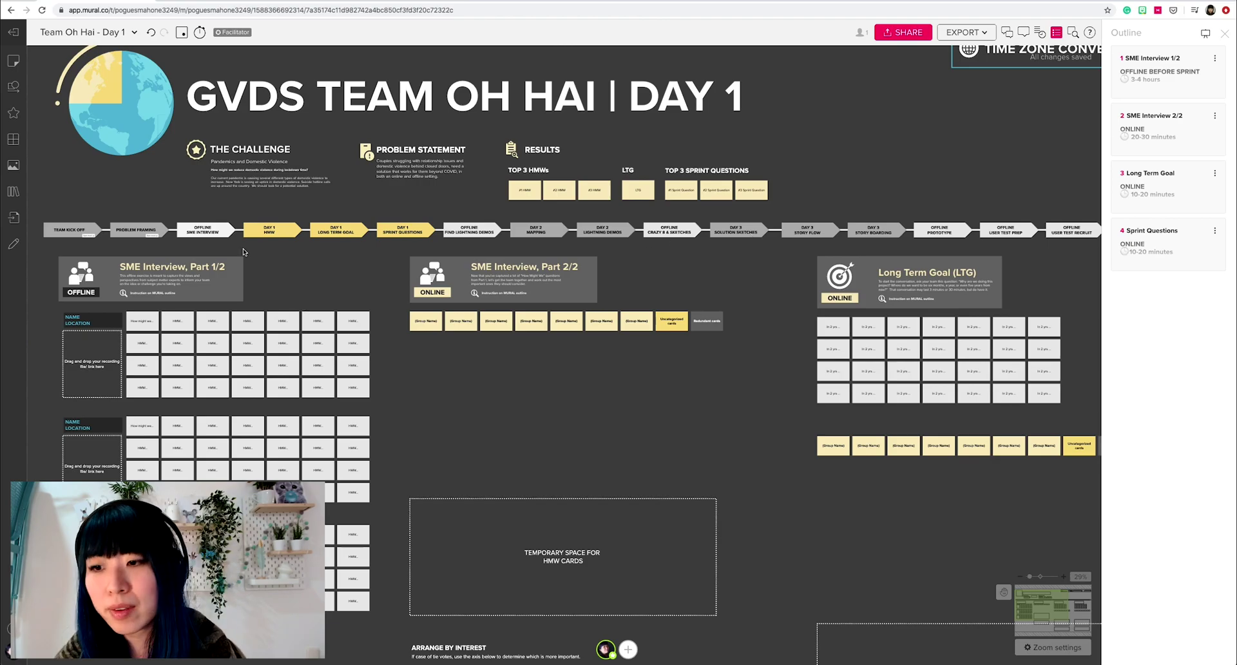
{"action": "scroll", "coordinate": [181, 206], "scroll_direction": "up", "scroll_amount": 8}
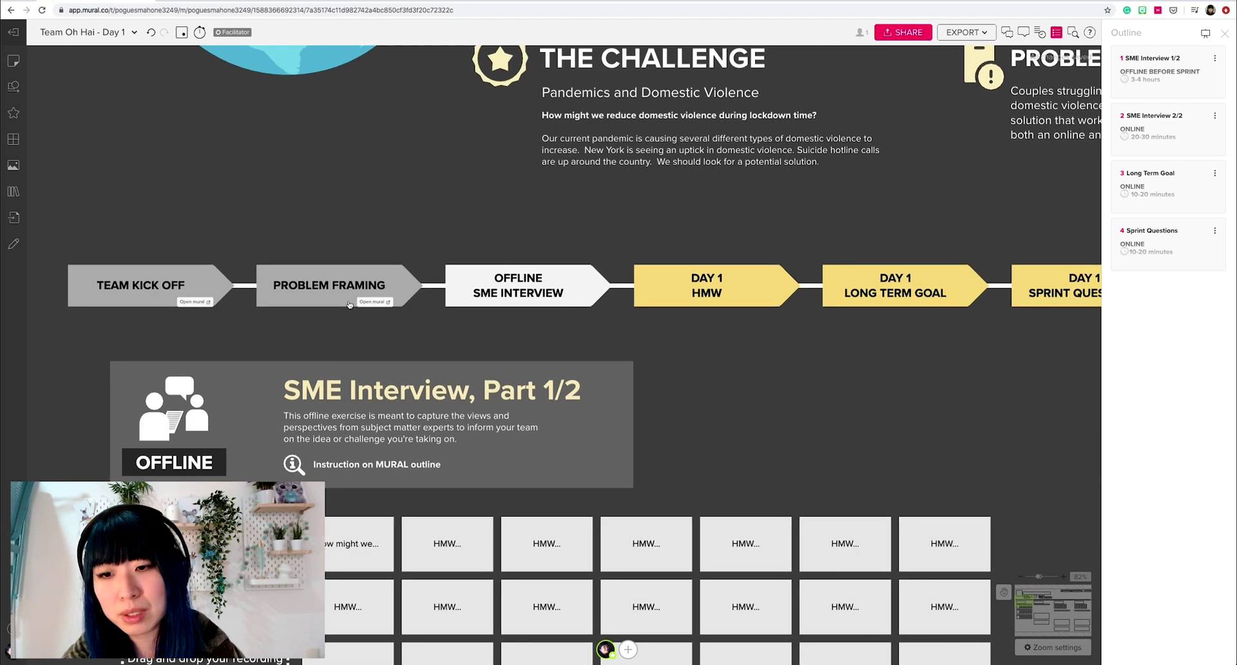
{"action": "scroll", "coordinate": [348, 305], "scroll_direction": "left", "scroll_amount": 2}
{"action": "left_click", "coordinate": [193, 293]}
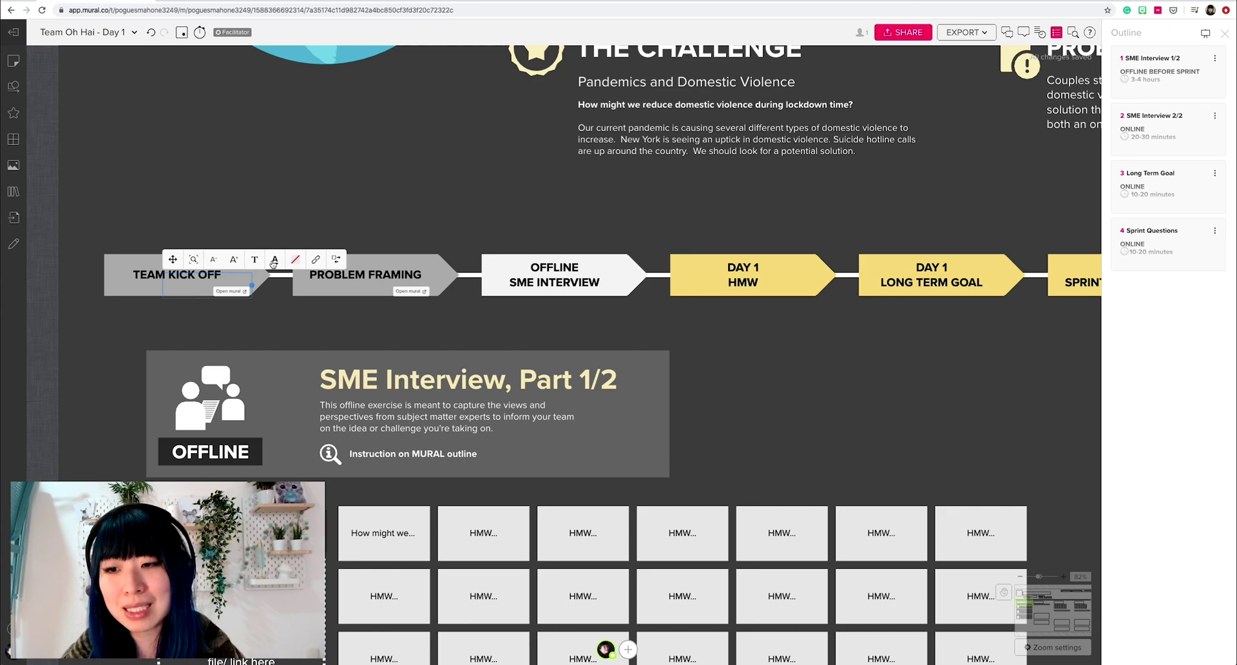
{"action": "left_click", "coordinate": [315, 260]}
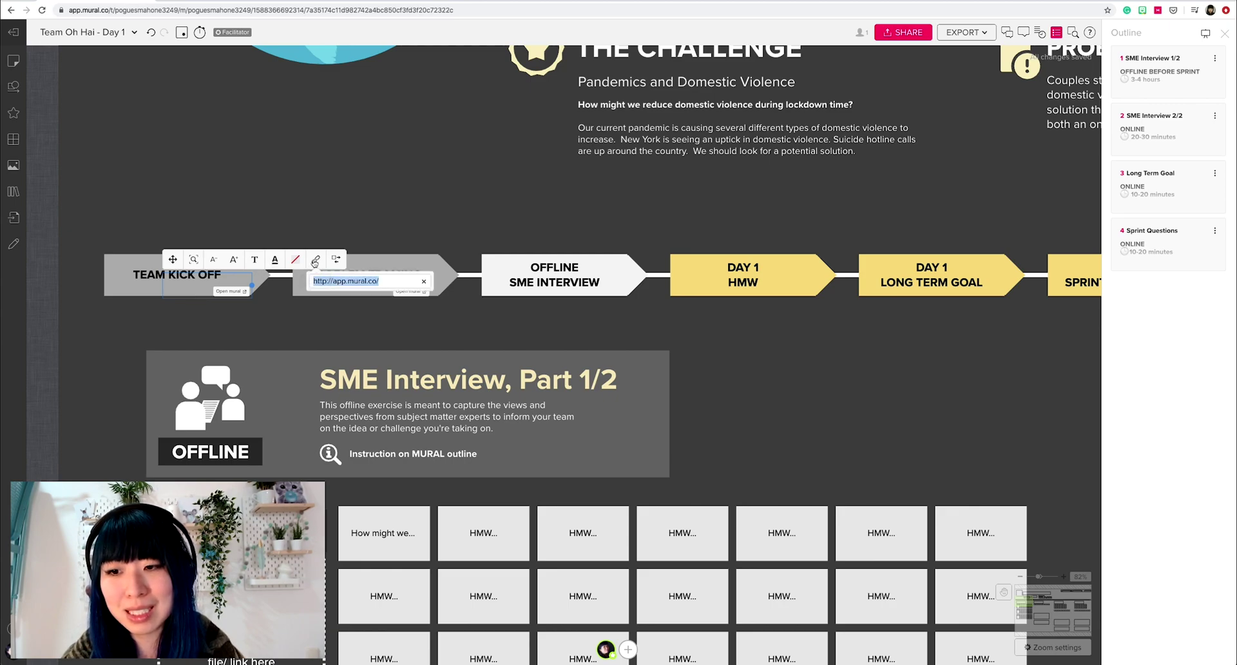
{"action": "left_click", "coordinate": [184, 296]}
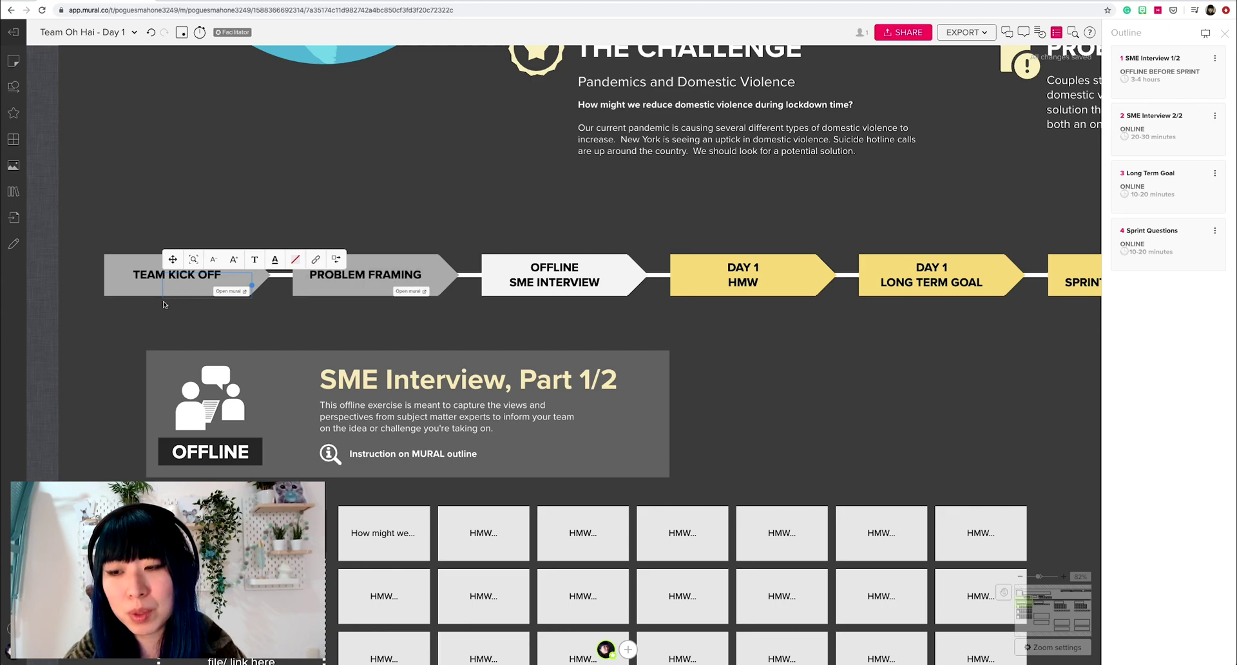
{"action": "left_click", "coordinate": [164, 306]}
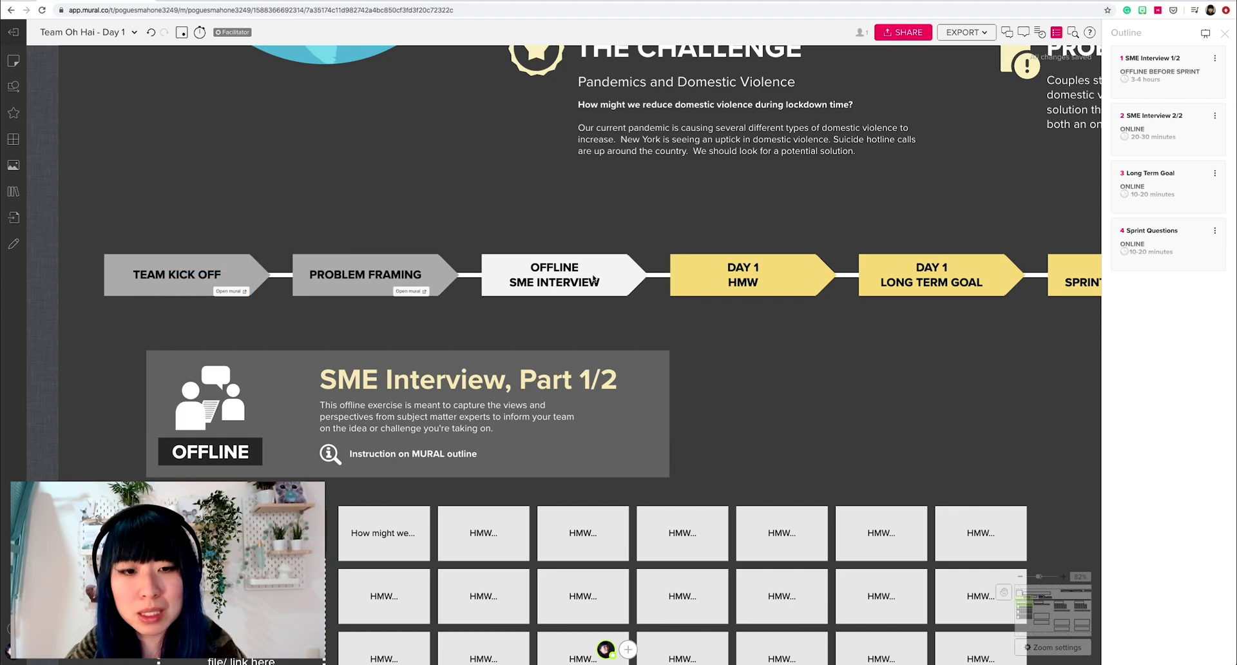
Step: Examine the mural links on the earlier stages of the Day 2 mural's timeline
{"action": "scroll", "coordinate": [593, 280], "scroll_direction": "down", "scroll_amount": 5}
{"action": "scroll", "coordinate": [547, 264], "scroll_direction": "right", "scroll_amount": 10}
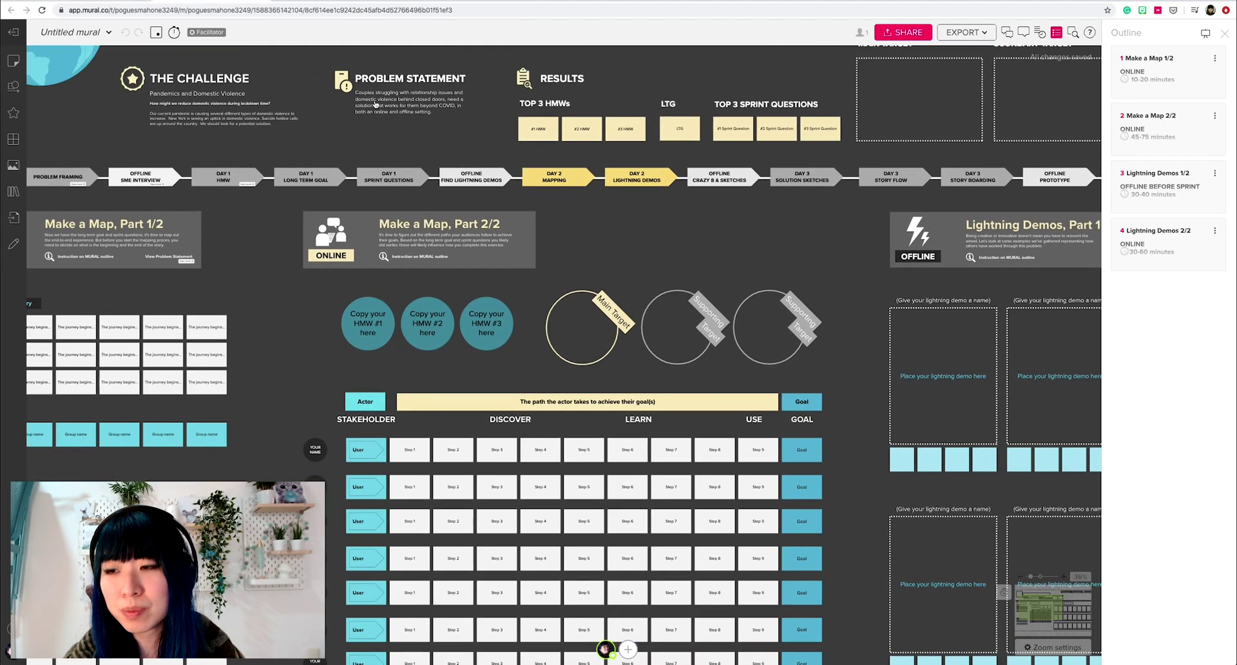
{"action": "scroll", "coordinate": [376, 103], "scroll_direction": "left", "scroll_amount": 6}
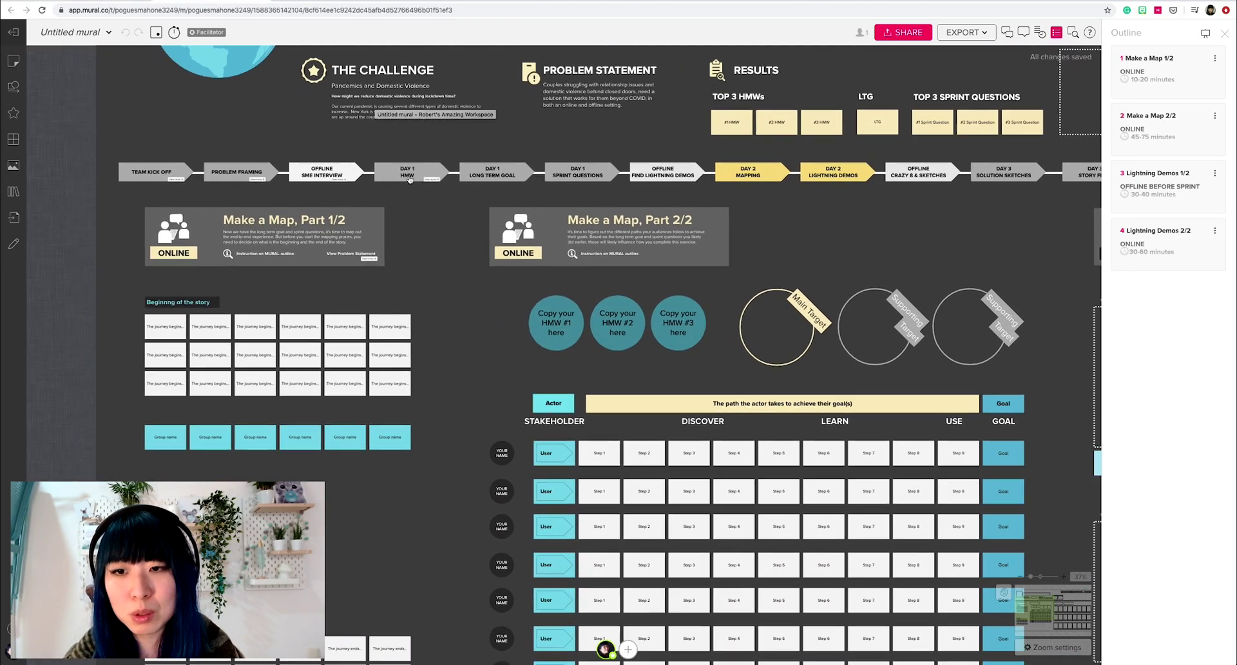
{"action": "scroll", "coordinate": [409, 180], "scroll_direction": "up", "scroll_amount": 2}
{"action": "left_click", "coordinate": [408, 173]}
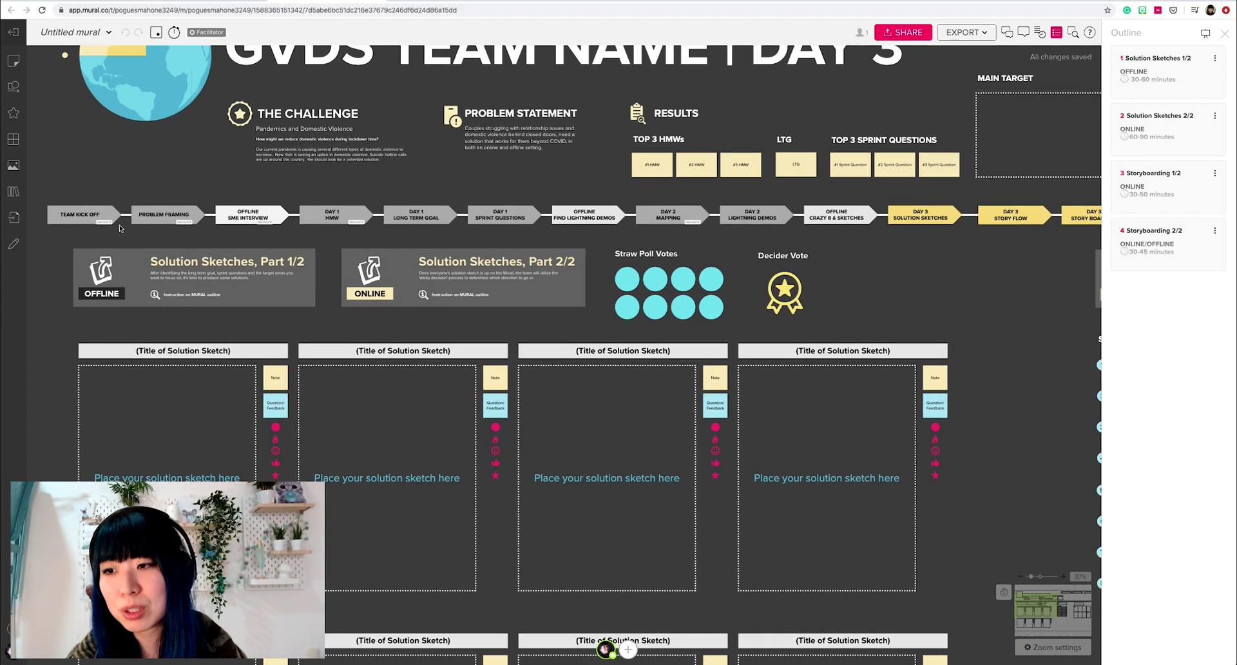
Step: Inspect the link texts on the Team Kick Off, Problem Framing and SME Interview arrows in the Day 3 mural
{"action": "left_click", "coordinate": [103, 221]}
{"action": "left_click", "coordinate": [184, 221]}
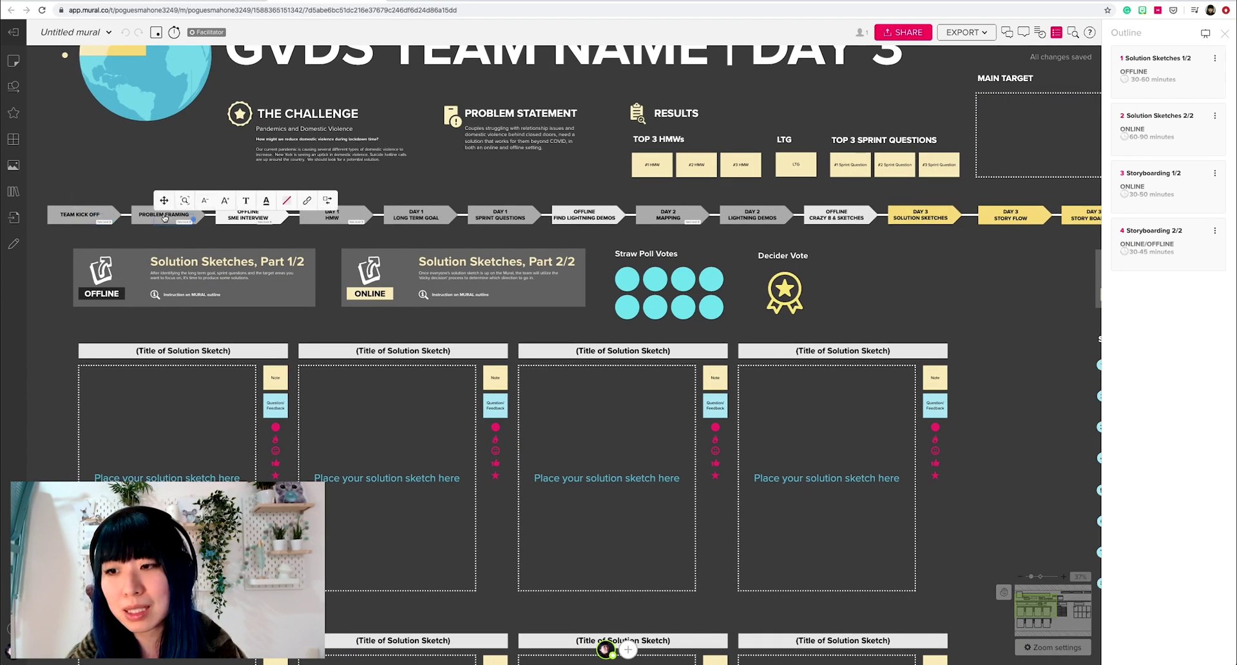
{"action": "left_click", "coordinate": [256, 224]}
{"action": "left_click", "coordinate": [249, 223]}
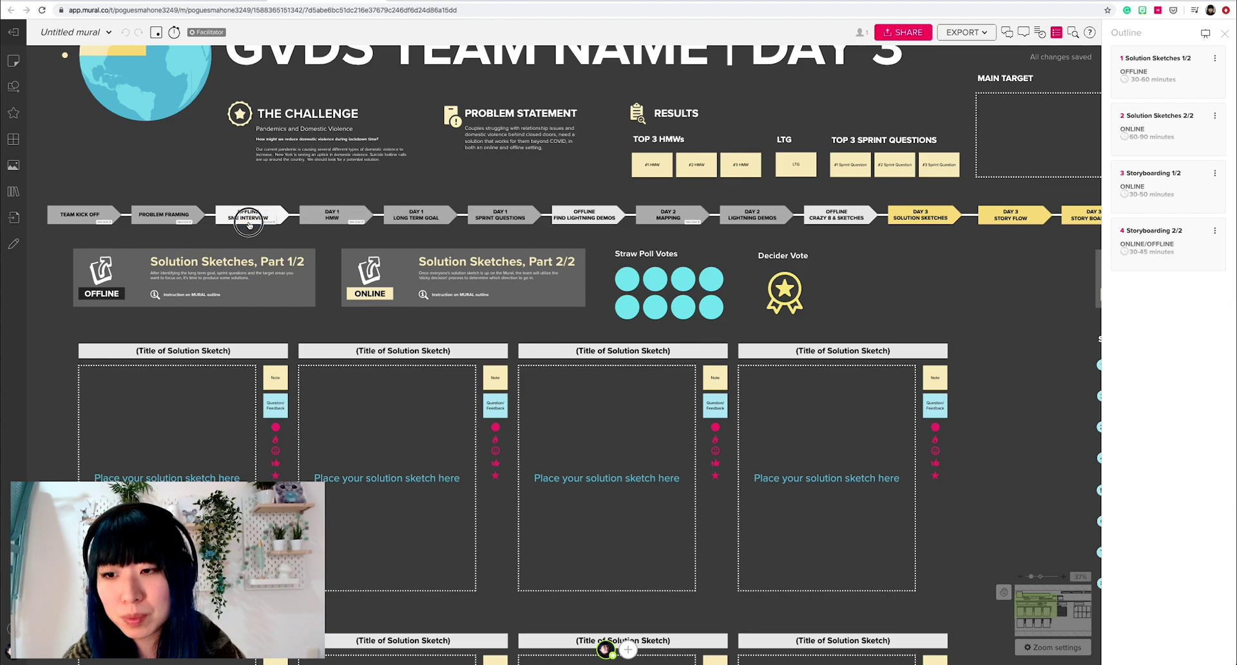
Step: Open the Time Zone Converter link at the end of the Day 3 mural's header and return to the mural
{"action": "scroll", "coordinate": [410, 119], "scroll_direction": "right", "scroll_amount": 3}
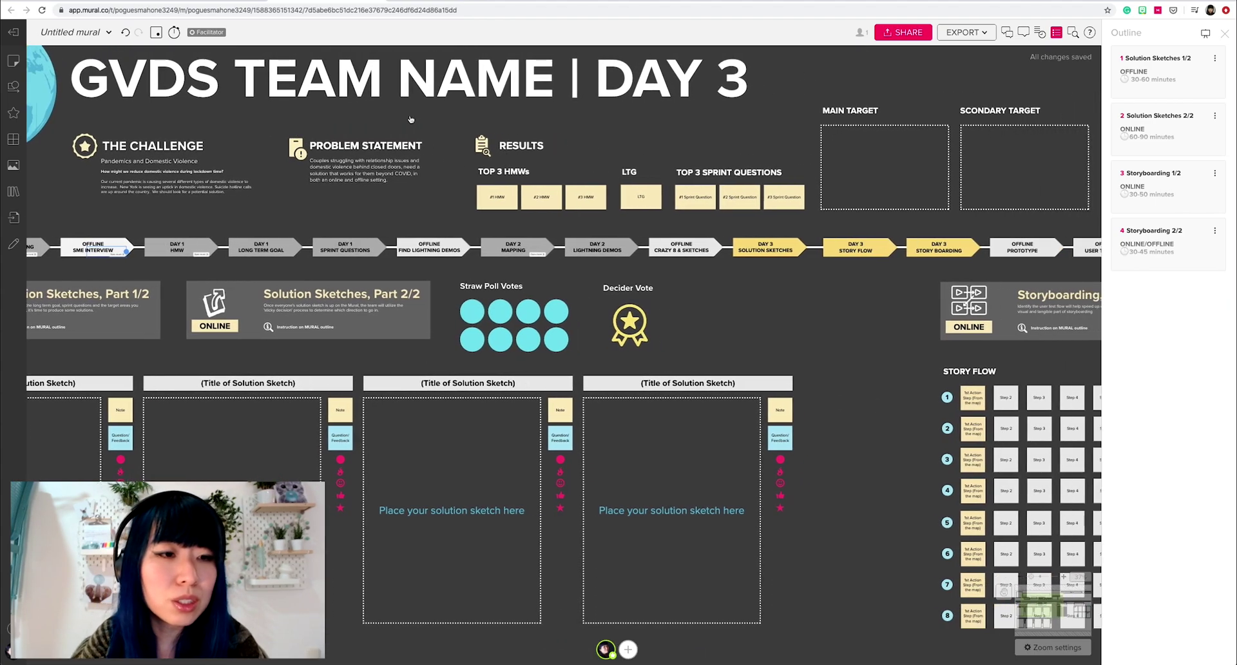
{"action": "scroll", "coordinate": [410, 119], "scroll_direction": "right", "scroll_amount": 15}
{"action": "scroll", "coordinate": [399, 135], "scroll_direction": "up", "scroll_amount": 3}
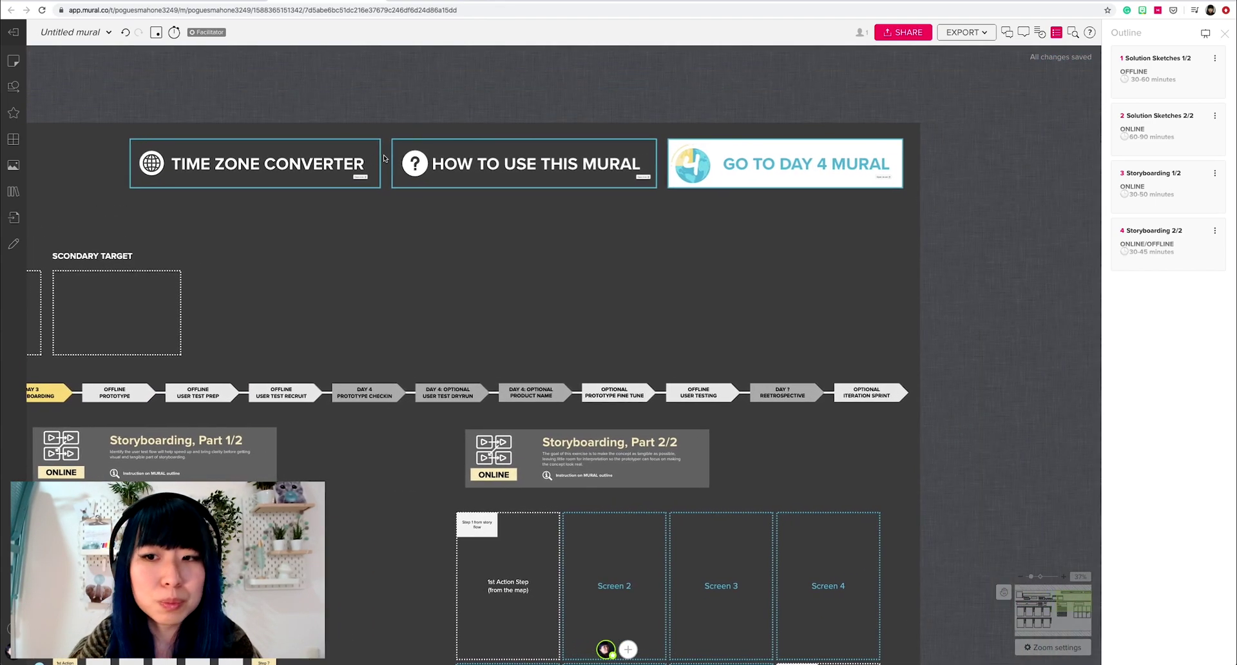
{"action": "scroll", "coordinate": [364, 181], "scroll_direction": "up", "scroll_amount": 3}
{"action": "left_click", "coordinate": [360, 178]}
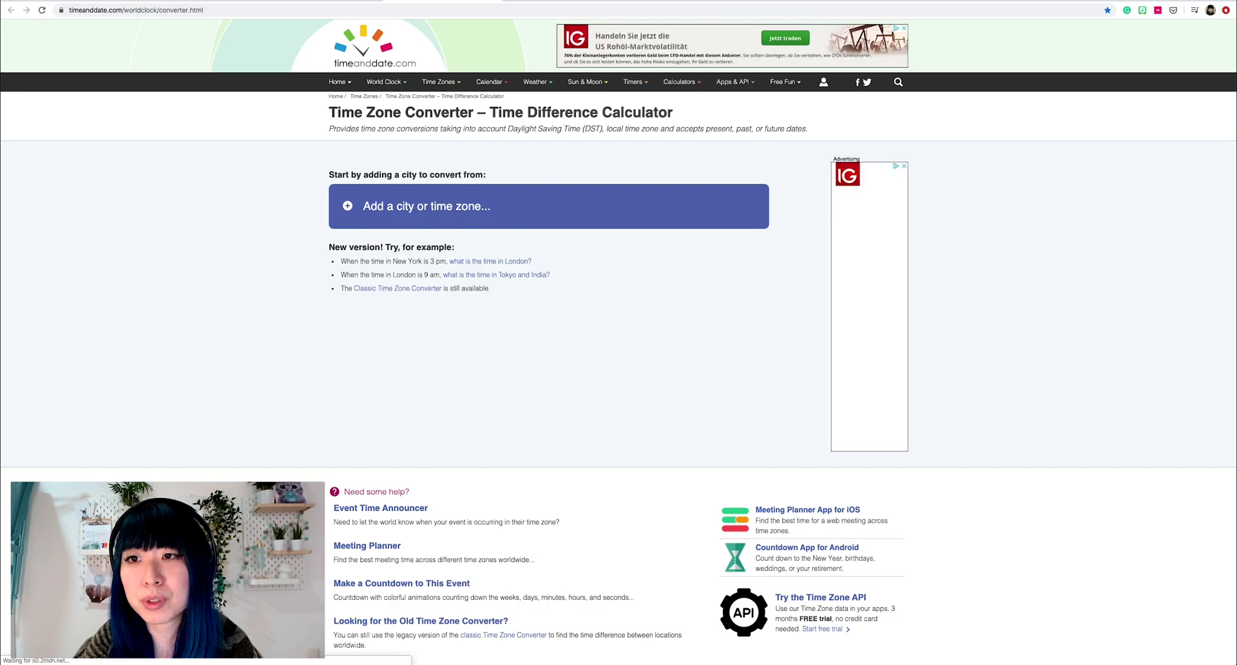
{"action": "key", "text": "super+Left"}
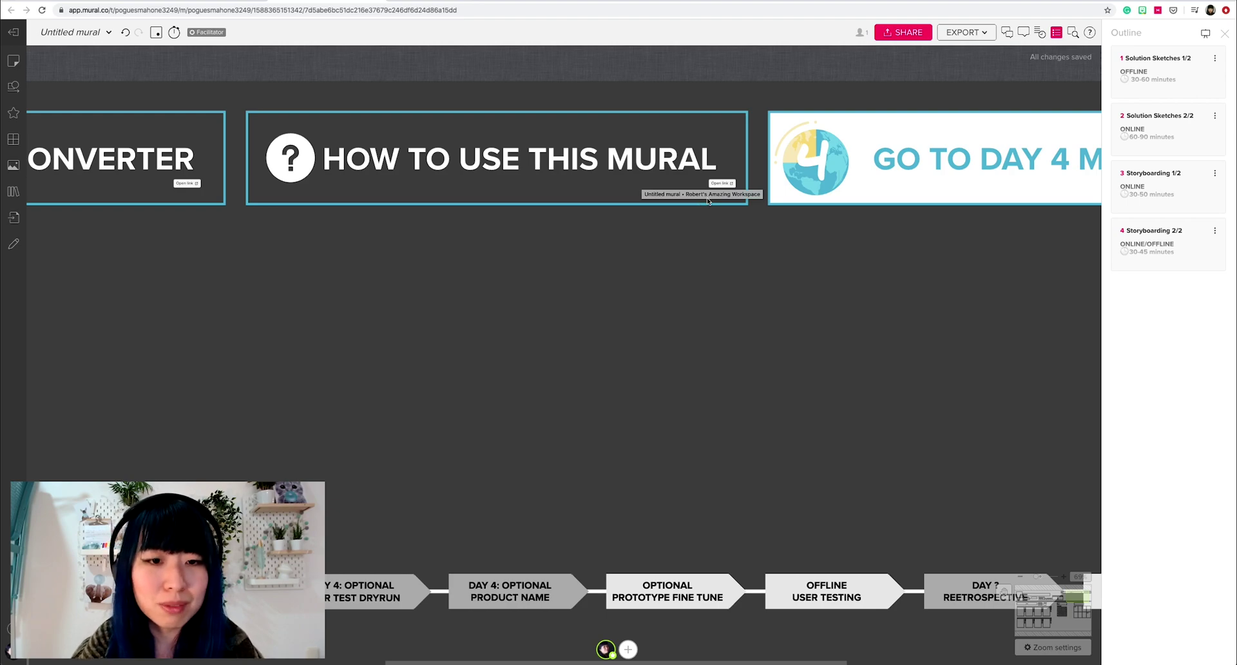
Step: Examine the How to Use This Mural and Go to Day 4 Mural boxes and the Day 3 Story Boarding stage
{"action": "scroll", "coordinate": [741, 212], "scroll_direction": "right", "scroll_amount": 5}
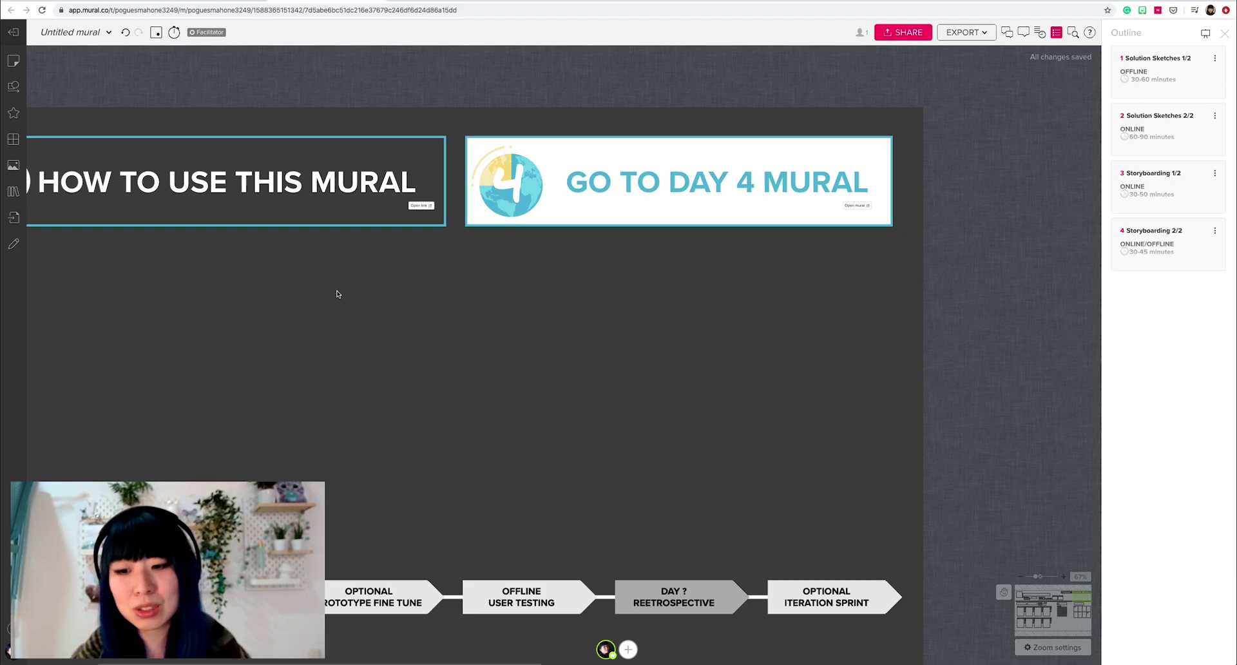
{"action": "scroll", "coordinate": [336, 294], "scroll_direction": "left", "scroll_amount": 10}
{"action": "scroll", "coordinate": [337, 294], "scroll_direction": "down", "scroll_amount": 5}
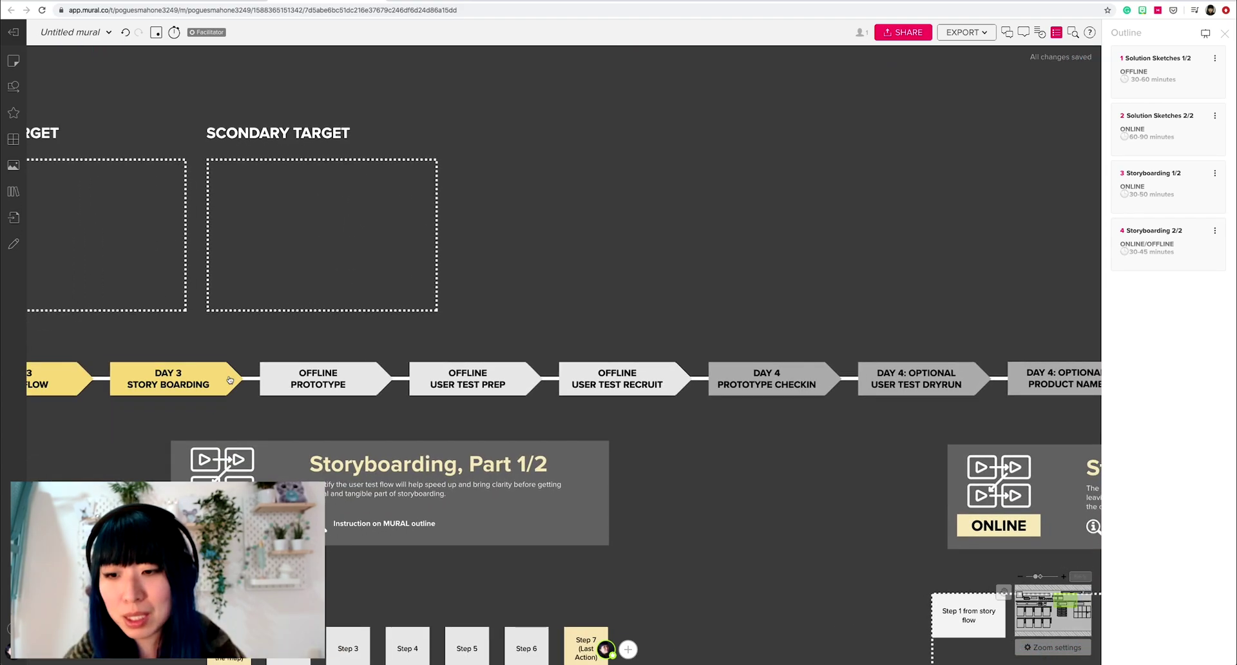
Step: Link the Go to Day 4 Mural text in the Day 3 header to the Day 4 mural's share link and test it
{"action": "scroll", "coordinate": [230, 379], "scroll_direction": "left", "scroll_amount": 10}
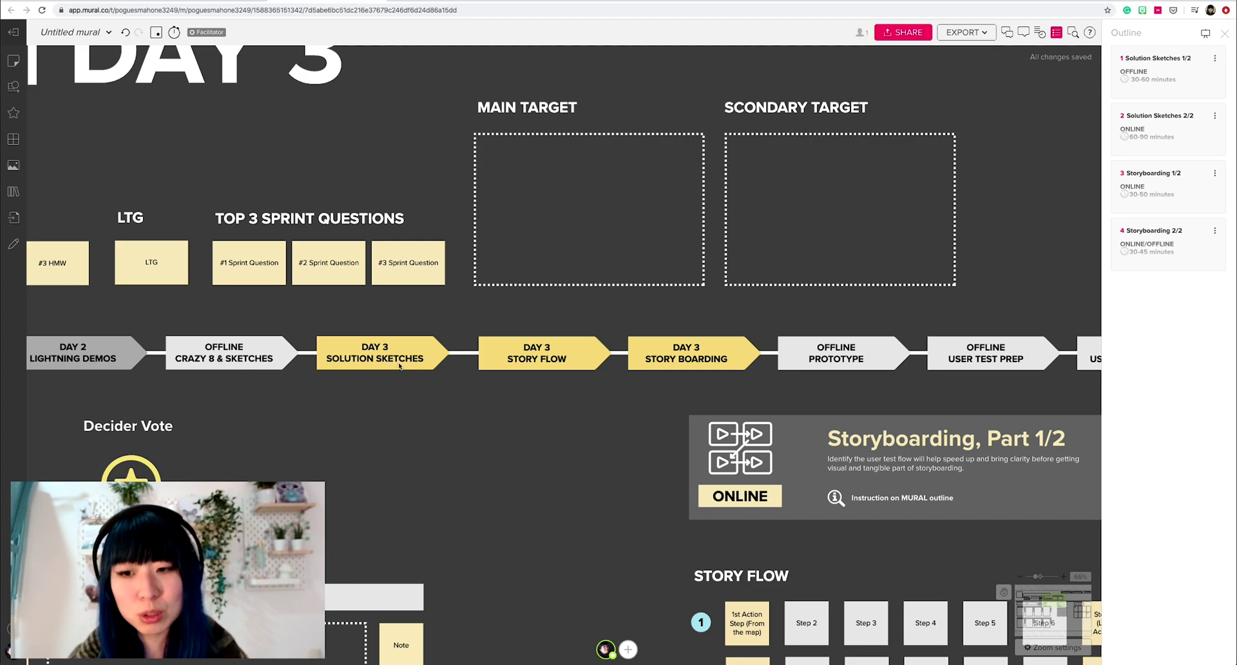
{"action": "scroll", "coordinate": [400, 366], "scroll_direction": "down", "scroll_amount": 5}
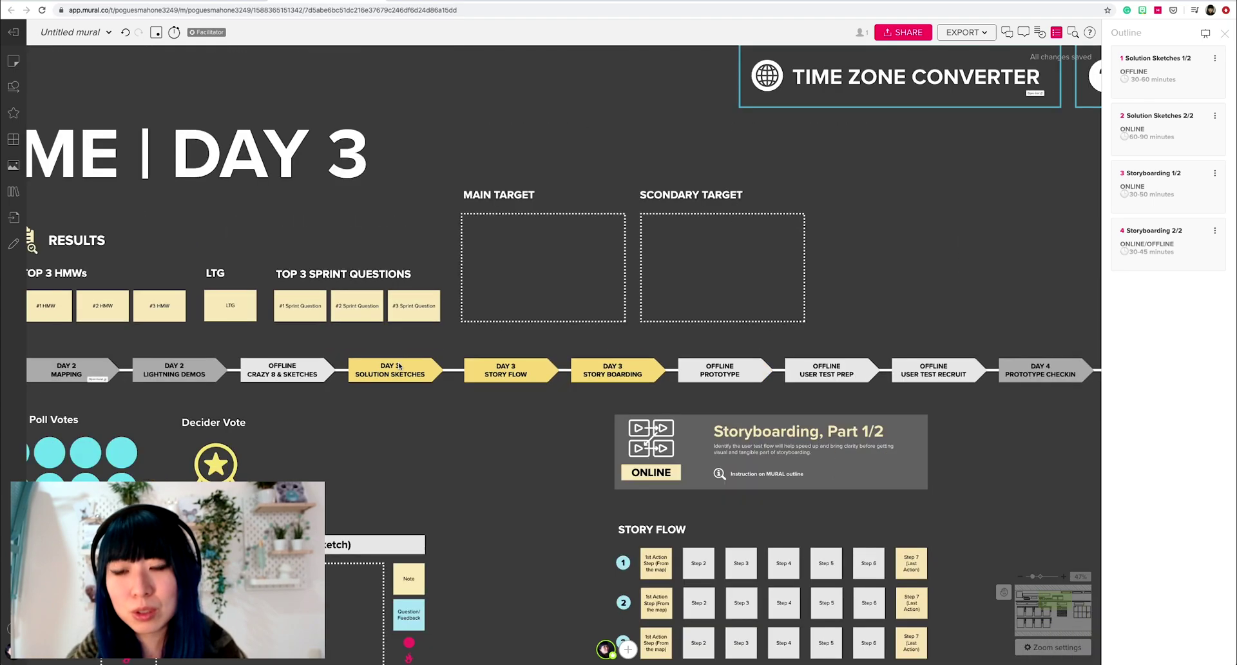
{"action": "scroll", "coordinate": [399, 366], "scroll_direction": "right", "scroll_amount": 10}
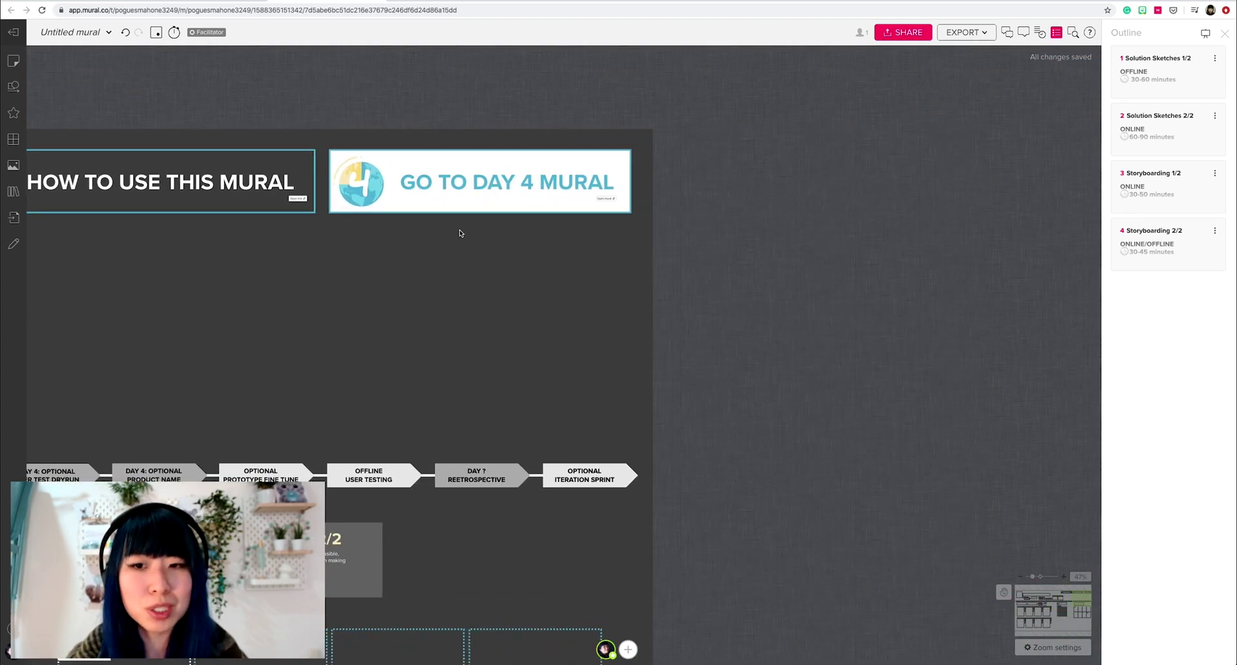
{"action": "left_click", "coordinate": [582, 199]}
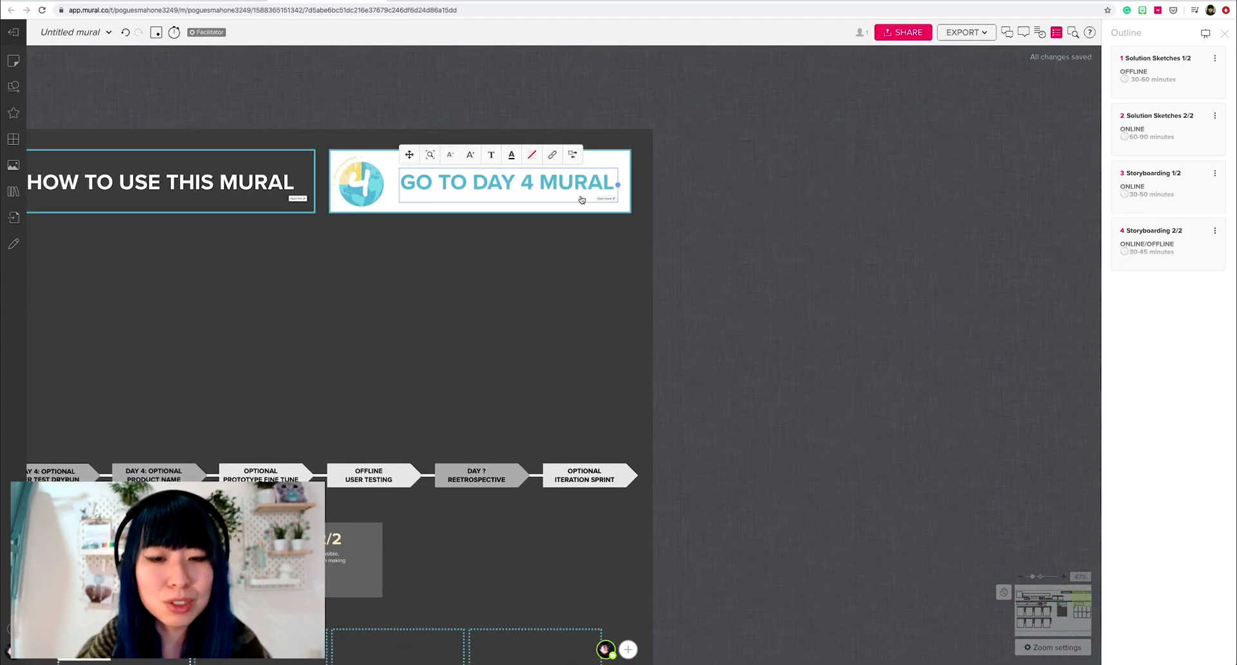
{"action": "left_click", "coordinate": [554, 157]}
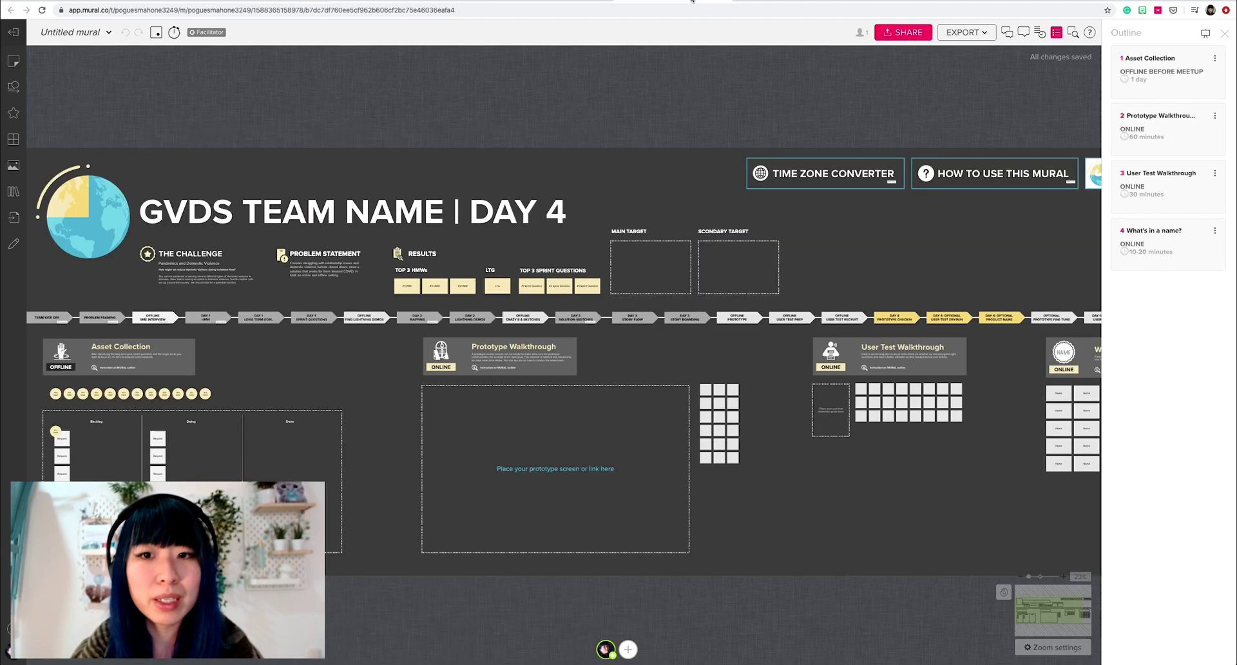
{"action": "left_click", "coordinate": [896, 34]}
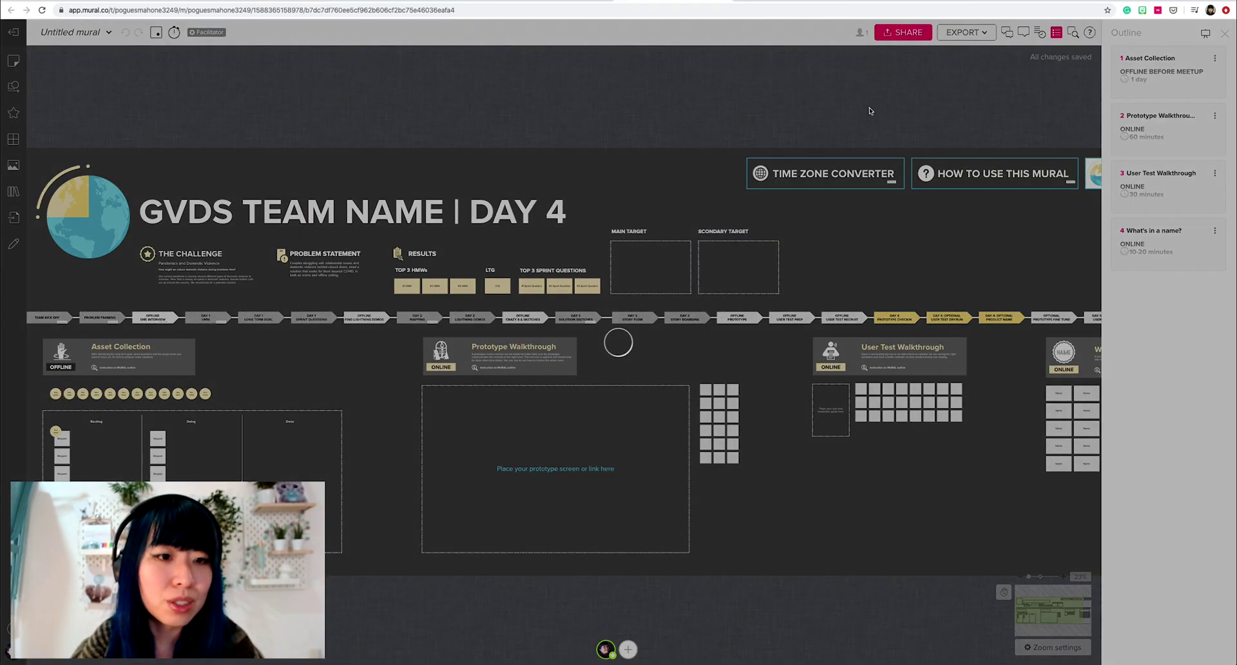
{"action": "left_click", "coordinate": [729, 230]}
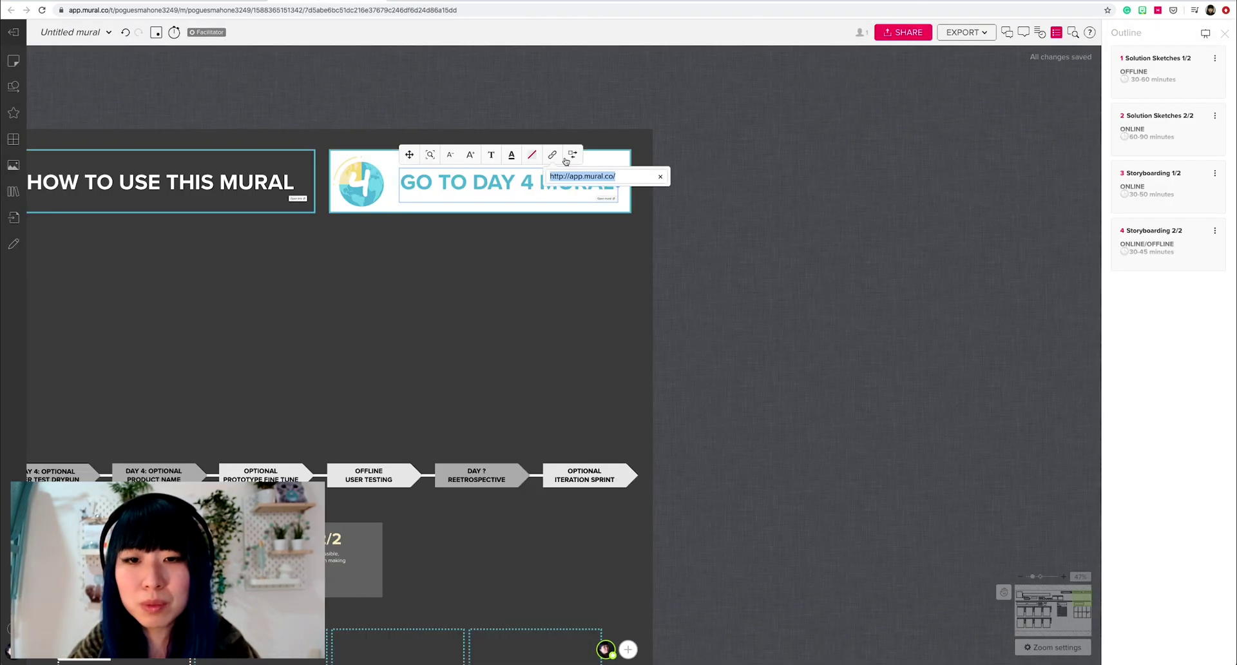
{"action": "key", "text": "super+v"}
{"action": "key", "text": "Return"}
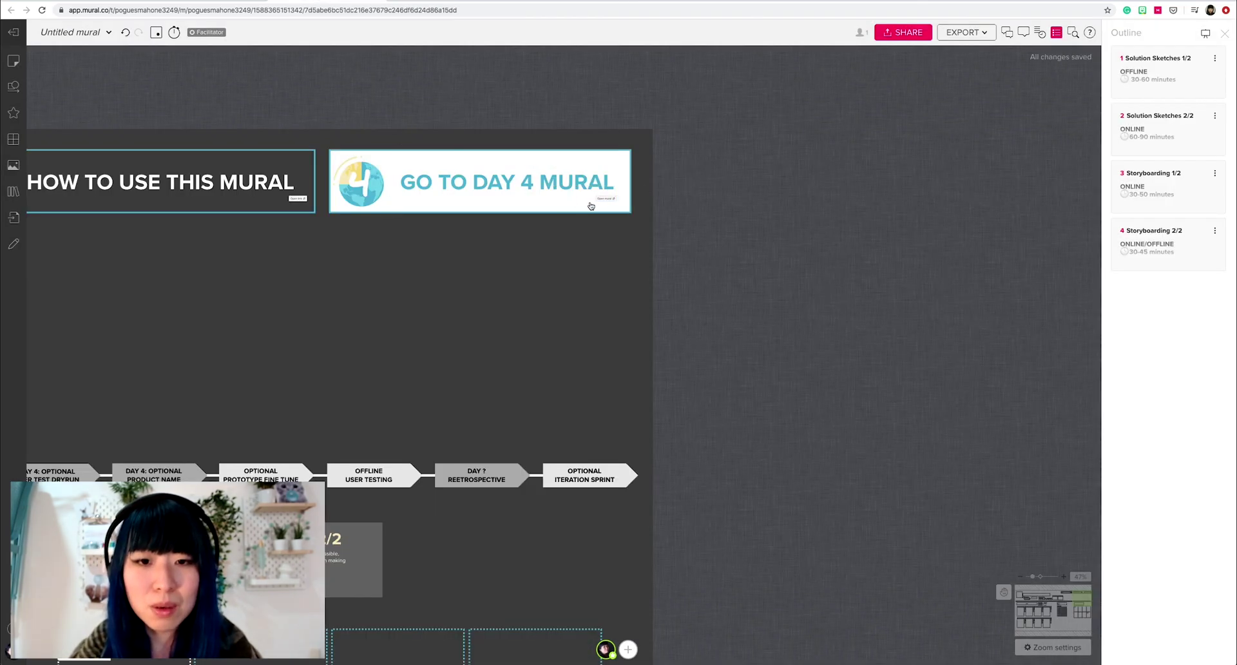
{"action": "left_click", "coordinate": [605, 201]}
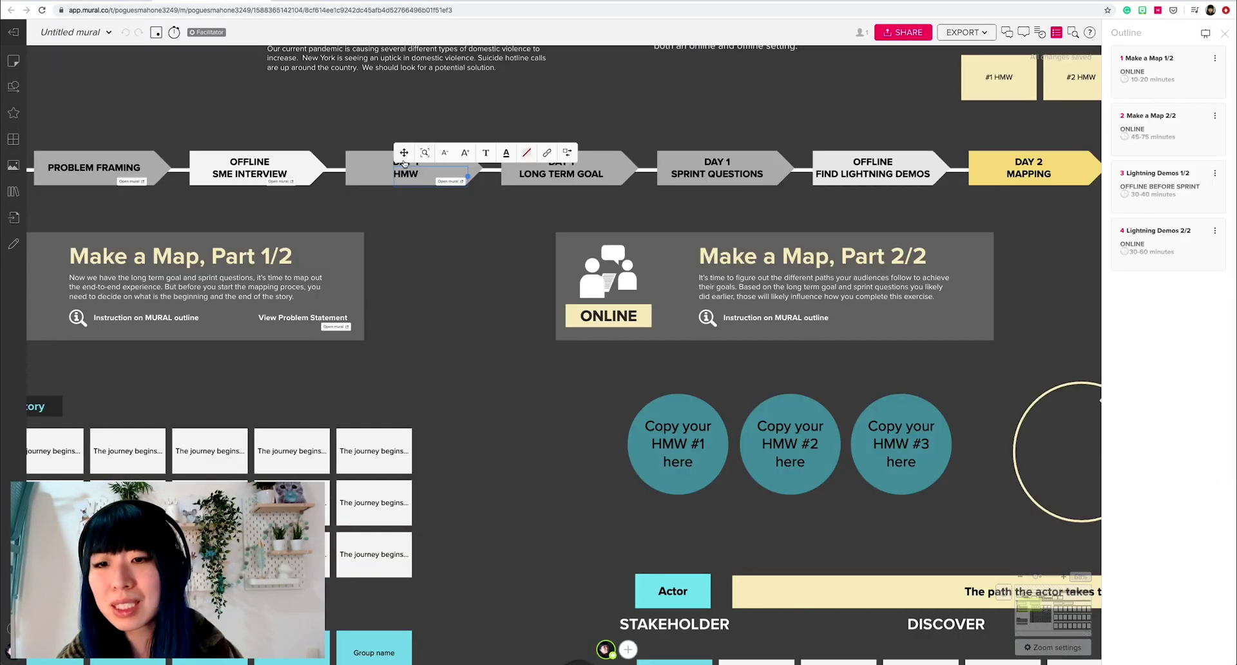
Step: Open the Day 1 mural from the Day 1 HMW arrow on the Day 2 mural's timeline
{"action": "scroll", "coordinate": [404, 163], "scroll_direction": "down", "scroll_amount": 10}
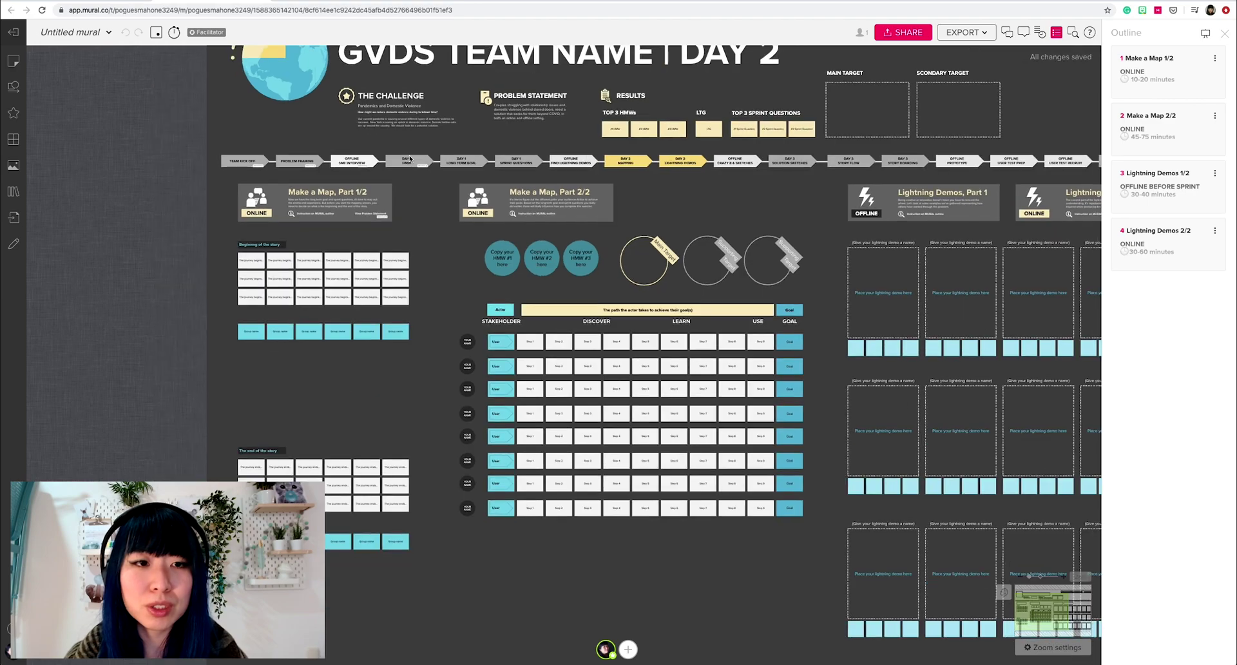
{"action": "left_click", "coordinate": [409, 159]}
{"action": "left_click", "coordinate": [422, 165]}
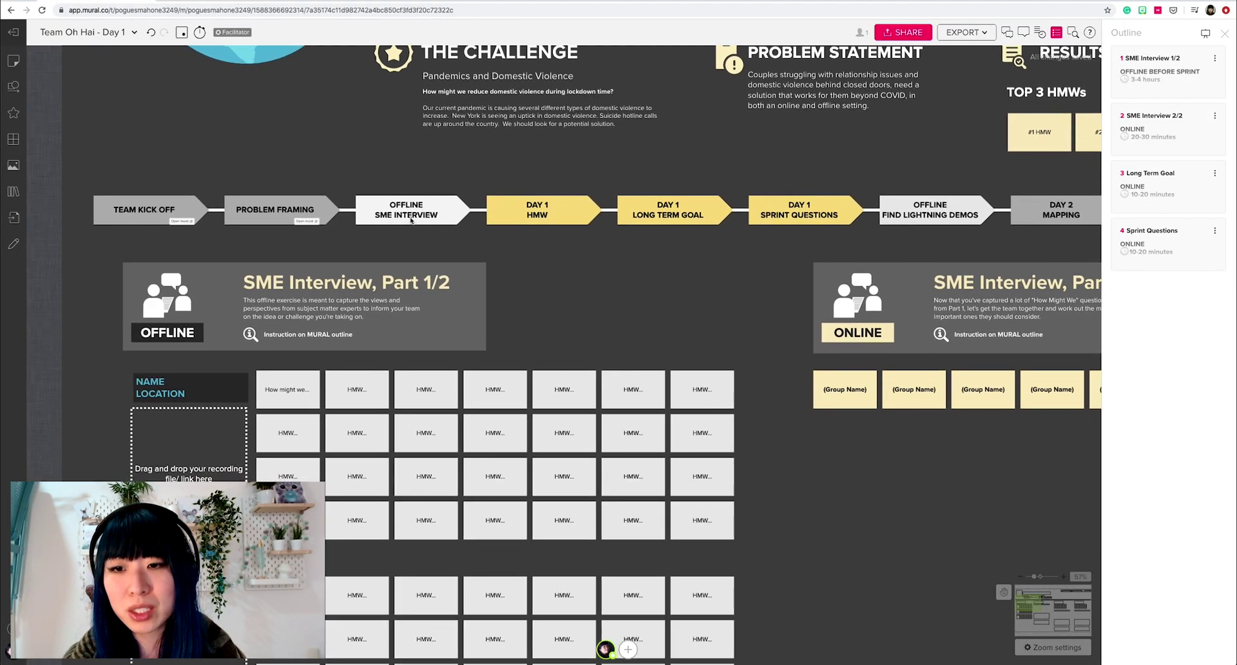
Step: Inspect the unlock options for the SME Interview arrow and for a selection of timeline arrows in the Day 1 mural, leaving everything locked
{"action": "left_click", "coordinate": [411, 219]}
{"action": "right_click", "coordinate": [410, 219]}
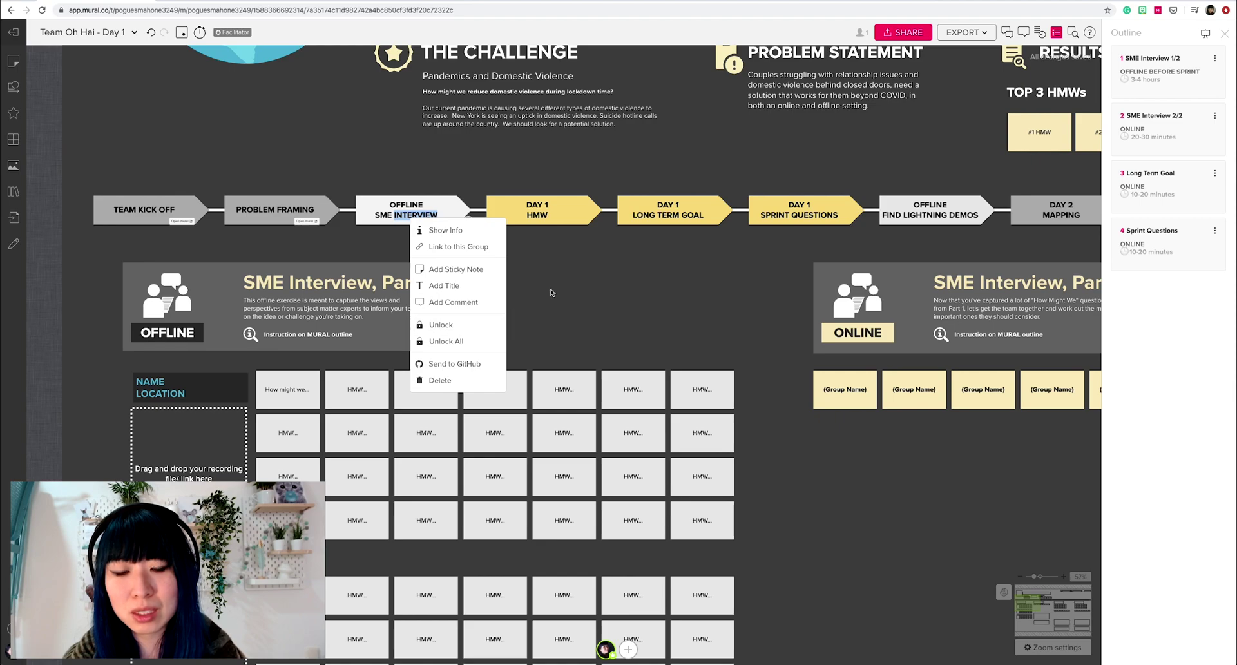
{"action": "left_click", "coordinate": [570, 274]}
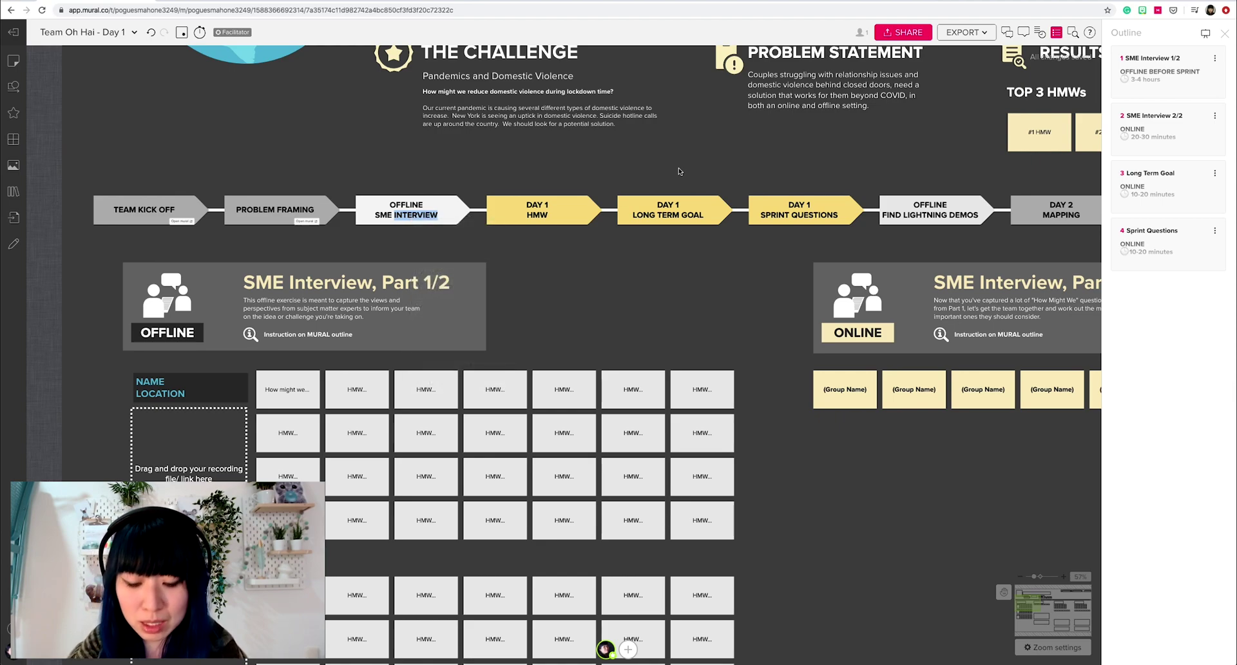
{"action": "left_click_drag", "start_coordinate": [734, 159], "coordinate": [369, 241]}
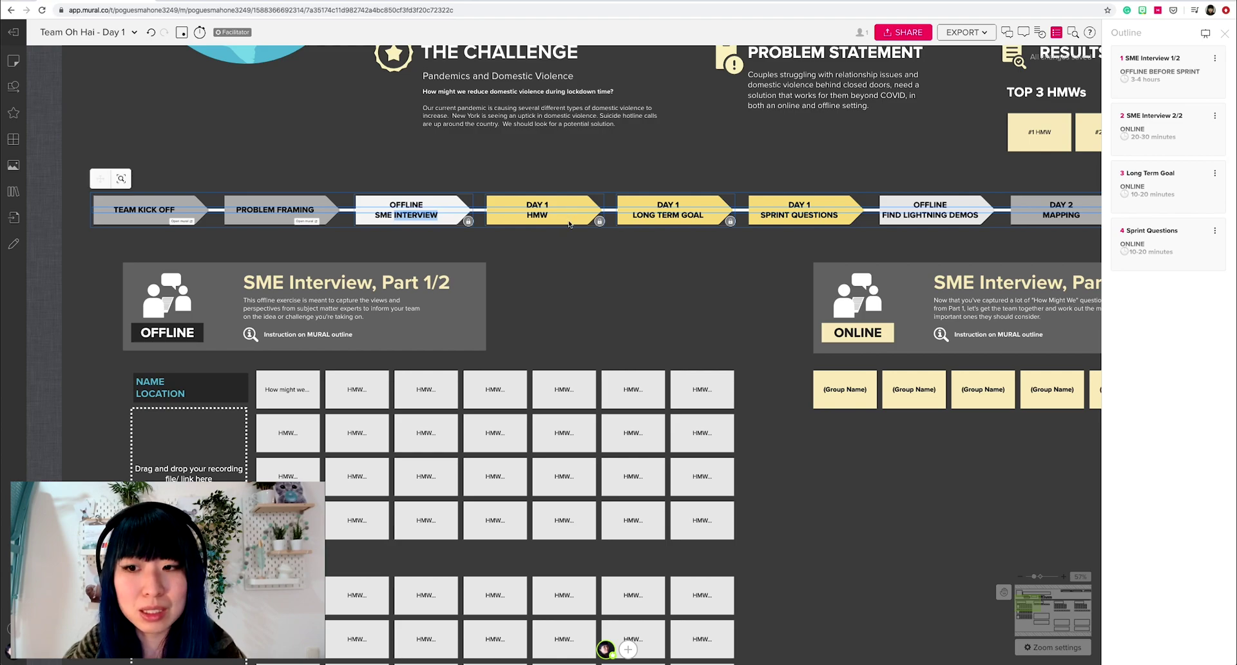
{"action": "right_click", "coordinate": [569, 223]}
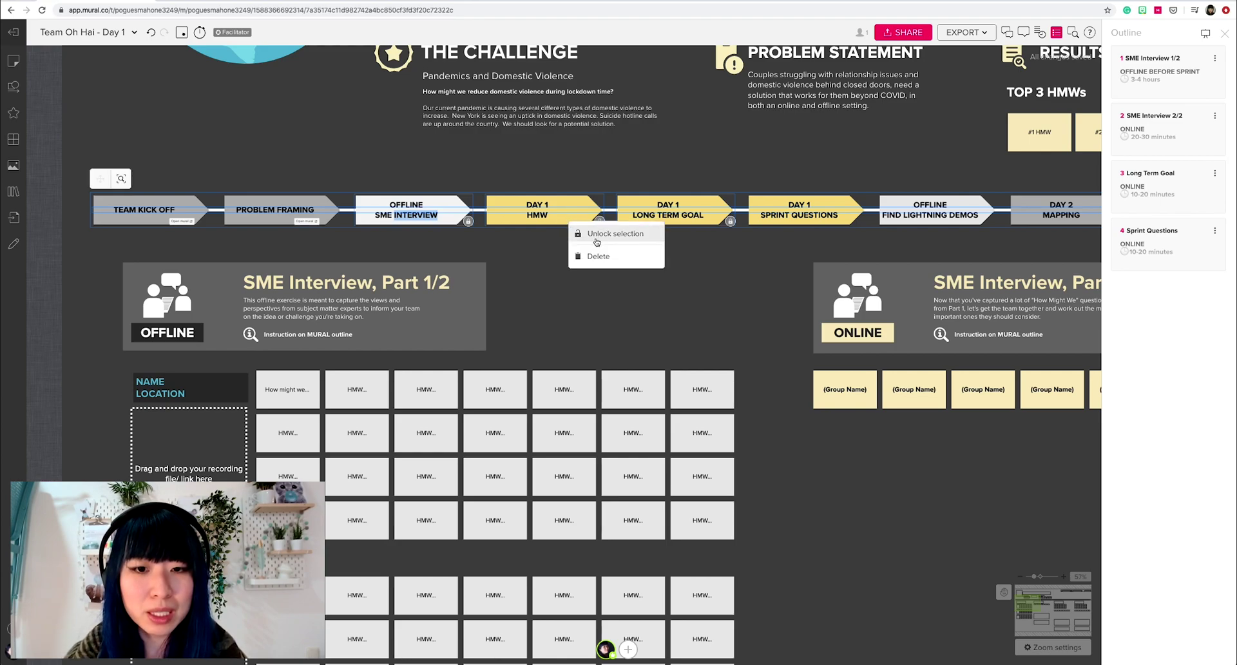
{"action": "left_click", "coordinate": [550, 300]}
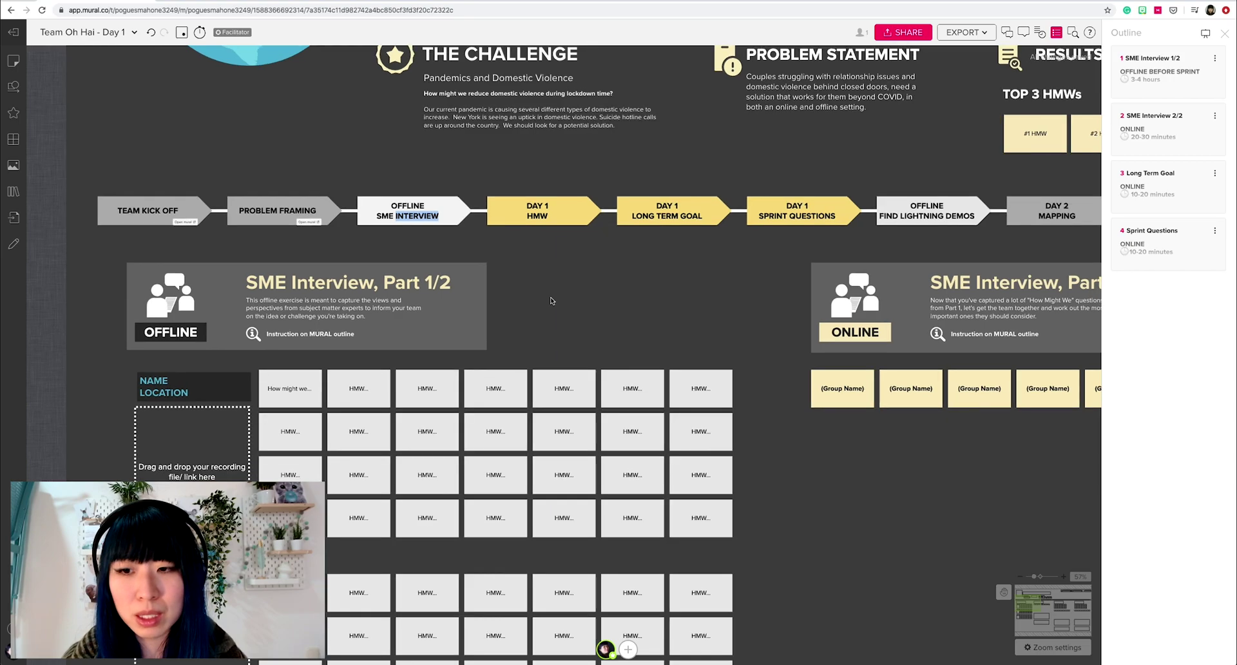
Step: Review the Day 1 mural's exercise areas and expand the SME Interview 1/2 instructions in its outline
{"action": "scroll", "coordinate": [550, 300], "scroll_direction": "down", "scroll_amount": 5}
{"action": "scroll", "coordinate": [551, 301], "scroll_direction": "right", "scroll_amount": 5}
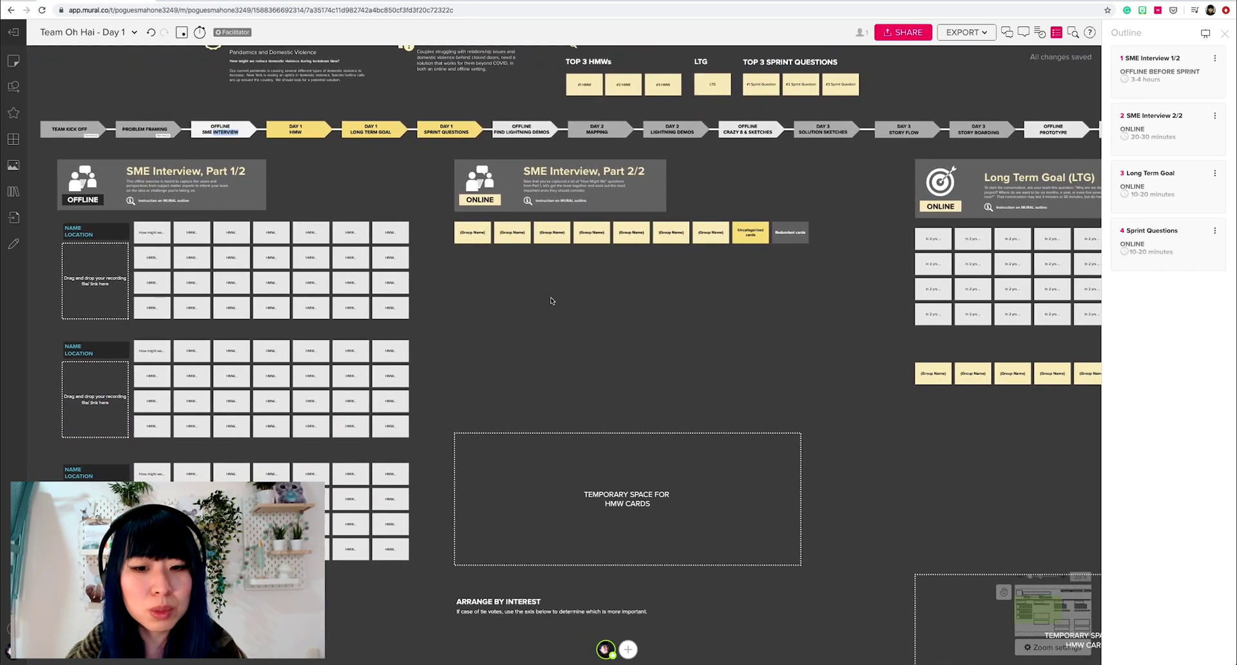
{"action": "scroll", "coordinate": [551, 300], "scroll_direction": "down", "scroll_amount": 2}
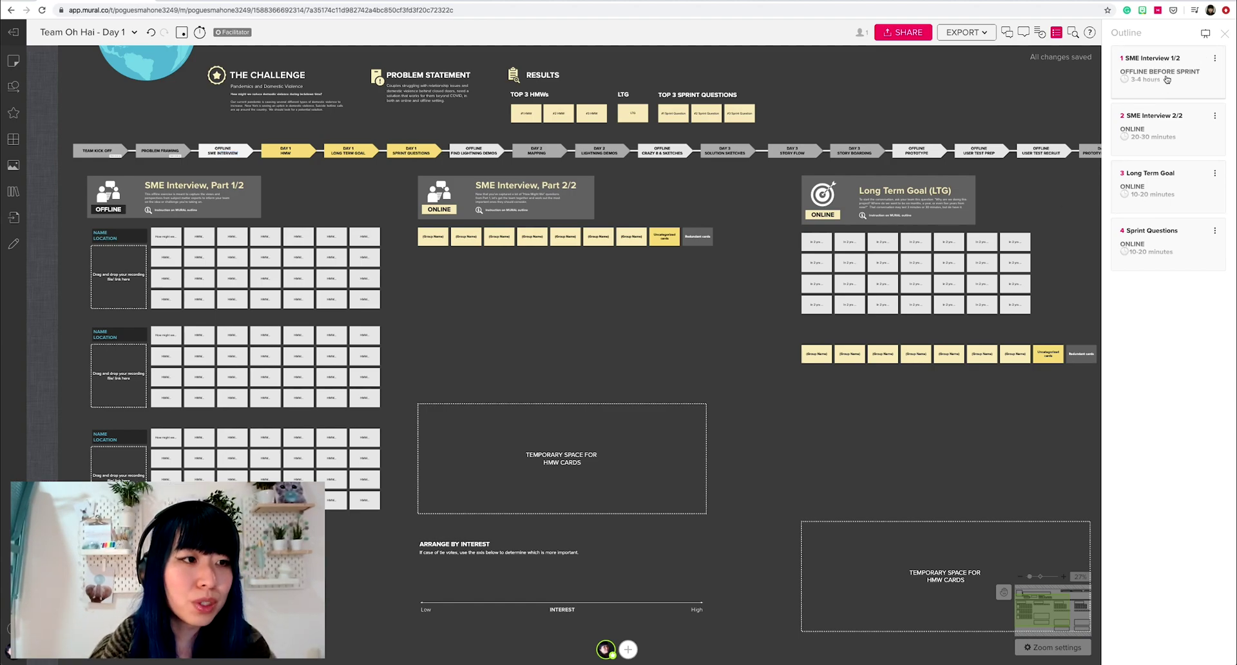
{"action": "left_click", "coordinate": [1163, 97]}
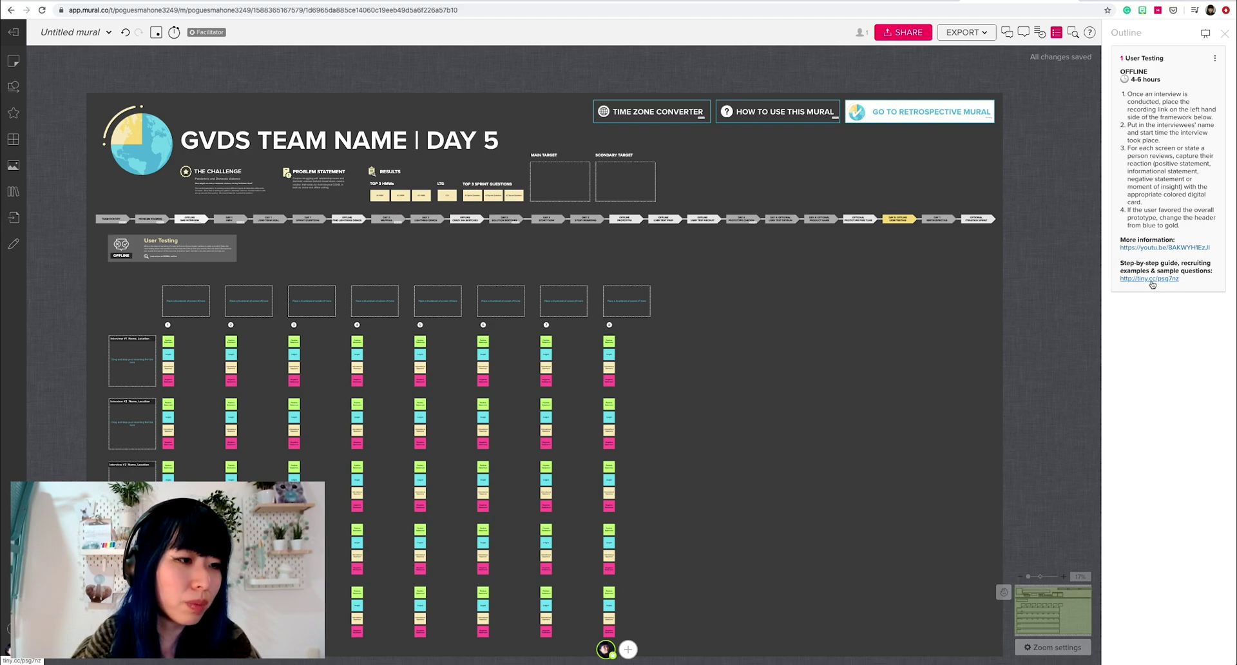
Step: Open the step-by-step guide link in the Day 5 User Testing instructions and examine the guide, Recruiting and Interviewing resources
{"action": "left_click", "coordinate": [1133, 279]}
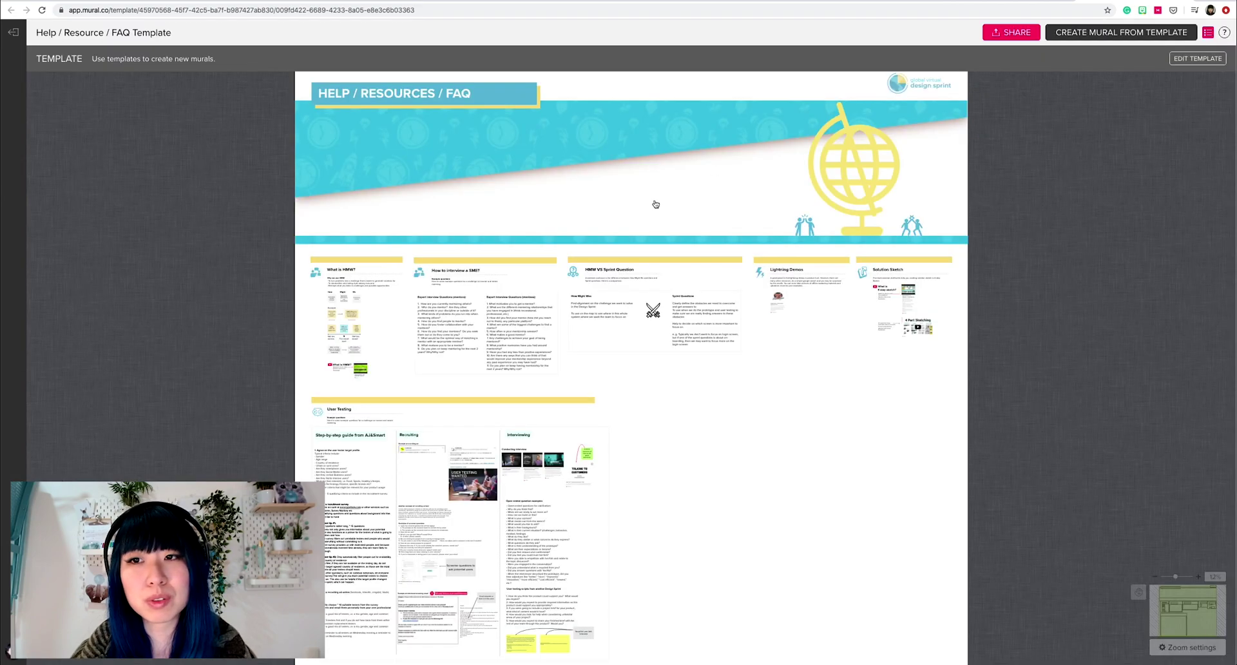
{"action": "scroll", "coordinate": [608, 289], "scroll_direction": "down", "scroll_amount": 2}
{"action": "scroll", "coordinate": [383, 365], "scroll_direction": "up", "scroll_amount": 5}
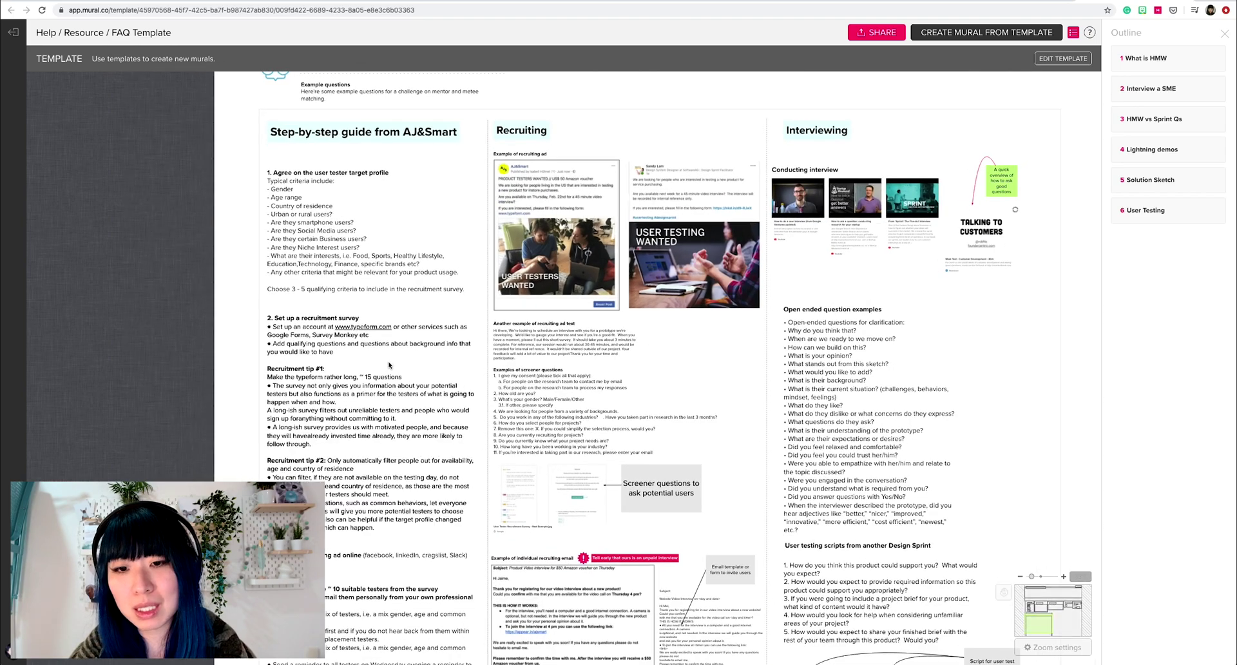
{"action": "scroll", "coordinate": [686, 260], "scroll_direction": "up", "scroll_amount": 1}
{"action": "scroll", "coordinate": [685, 259], "scroll_direction": "up", "scroll_amount": 1}
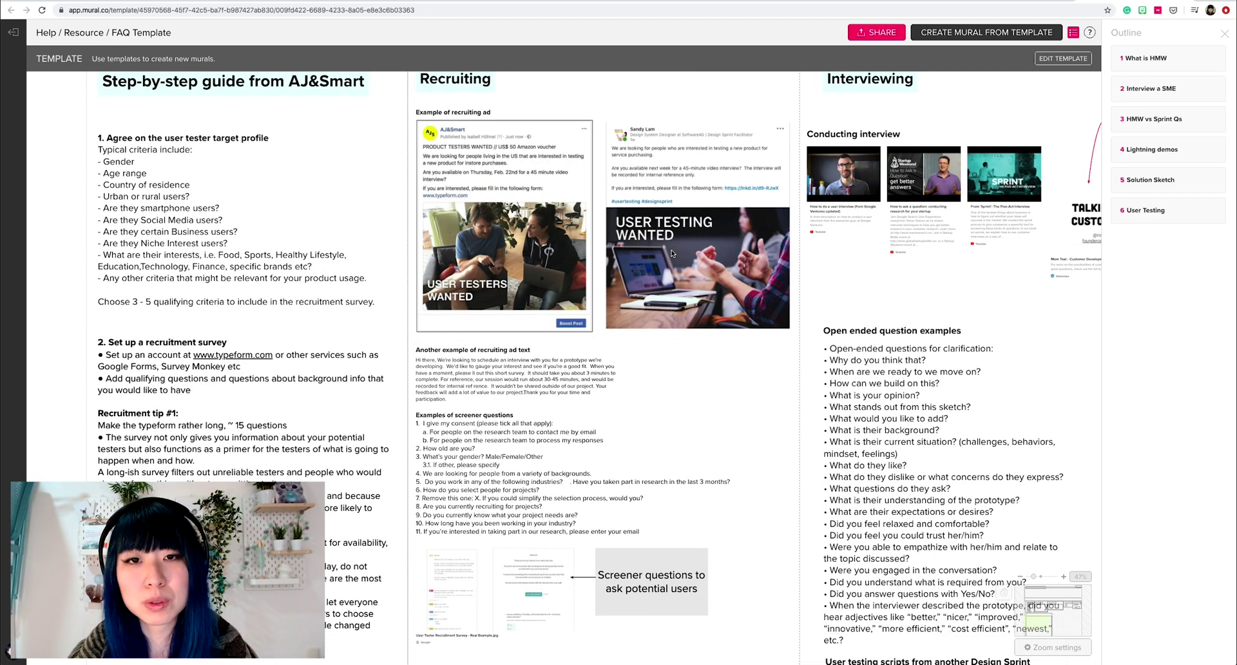
{"action": "scroll", "coordinate": [733, 178], "scroll_direction": "down", "scroll_amount": 1}
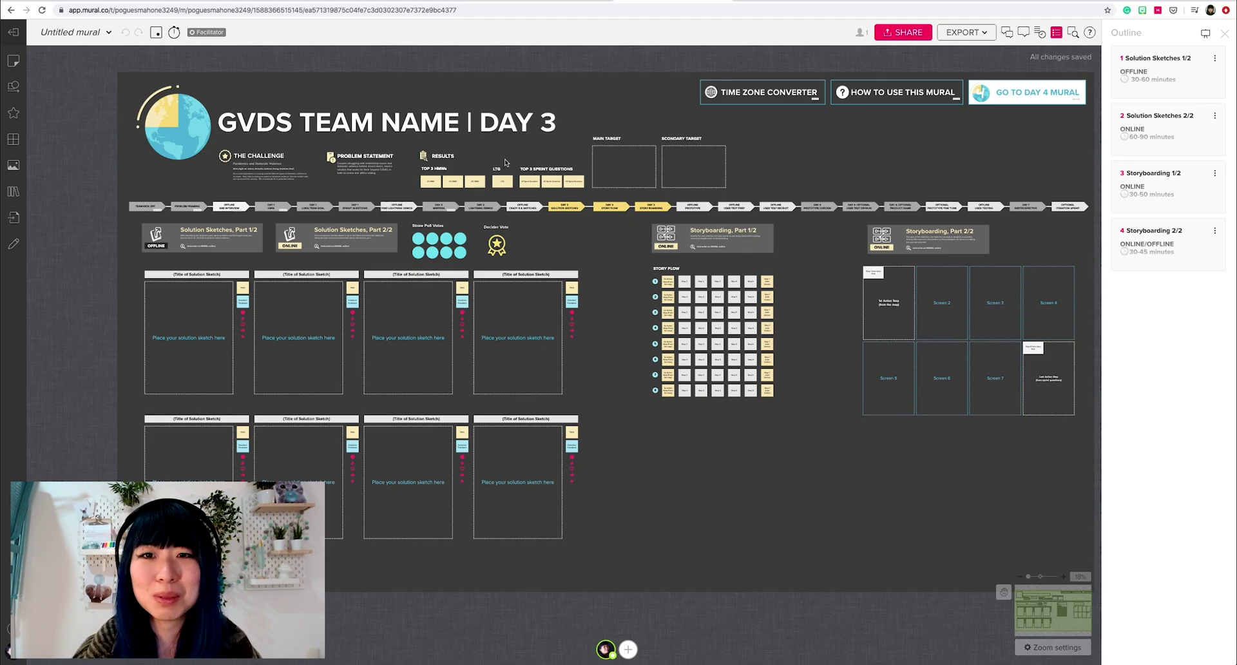
{"action": "scroll", "coordinate": [505, 163], "scroll_direction": "right", "scroll_amount": 2}
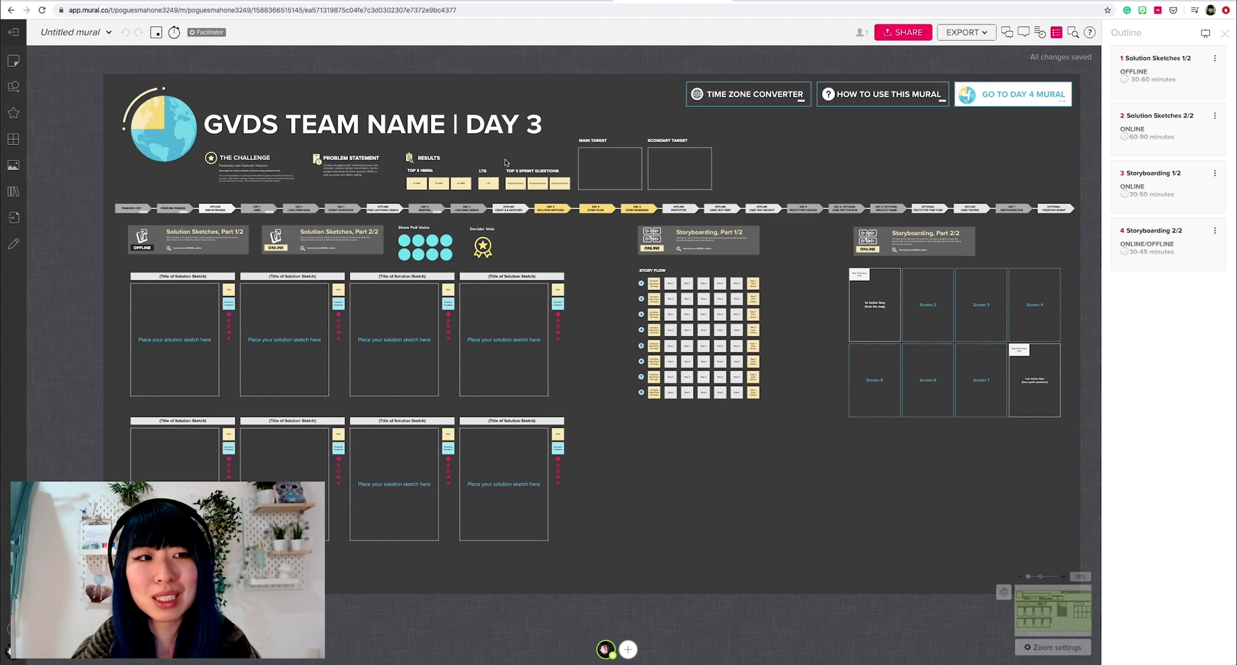